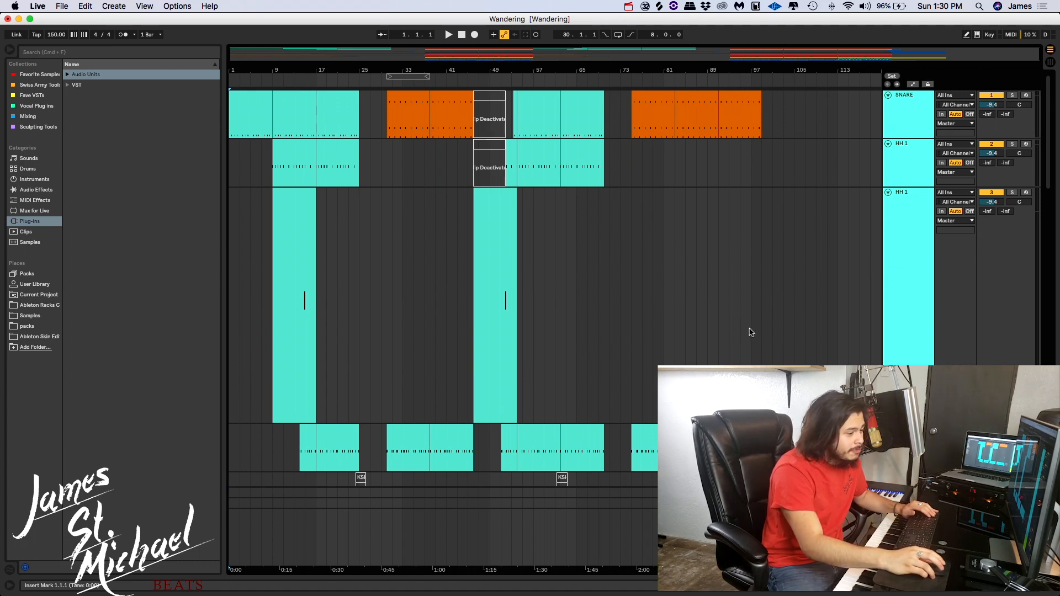
Review the track volume levels in the Session view mixer and return to the Arrangement view
key(Tab)
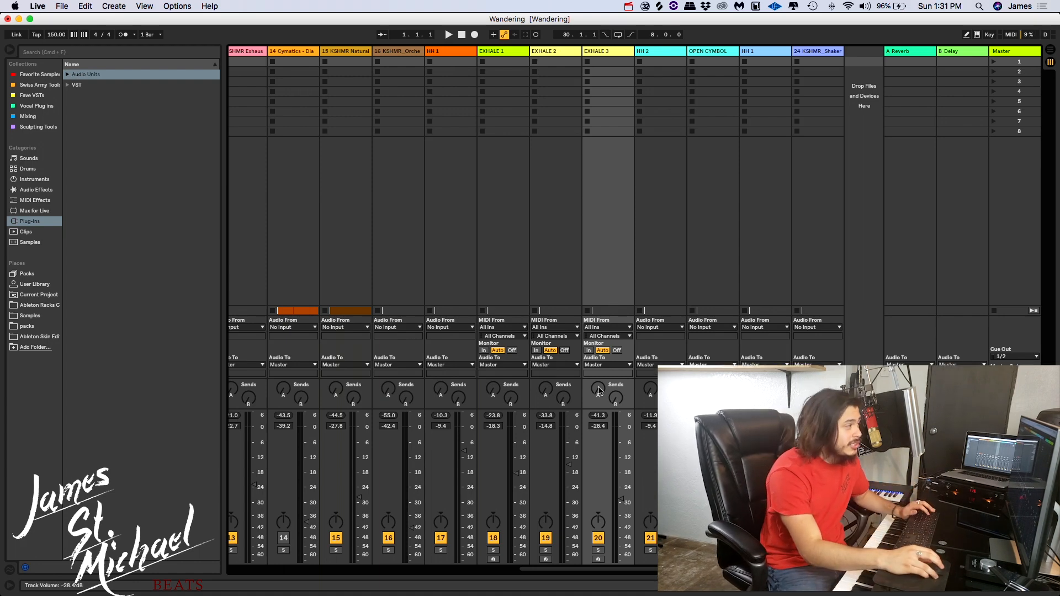
key(Tab)
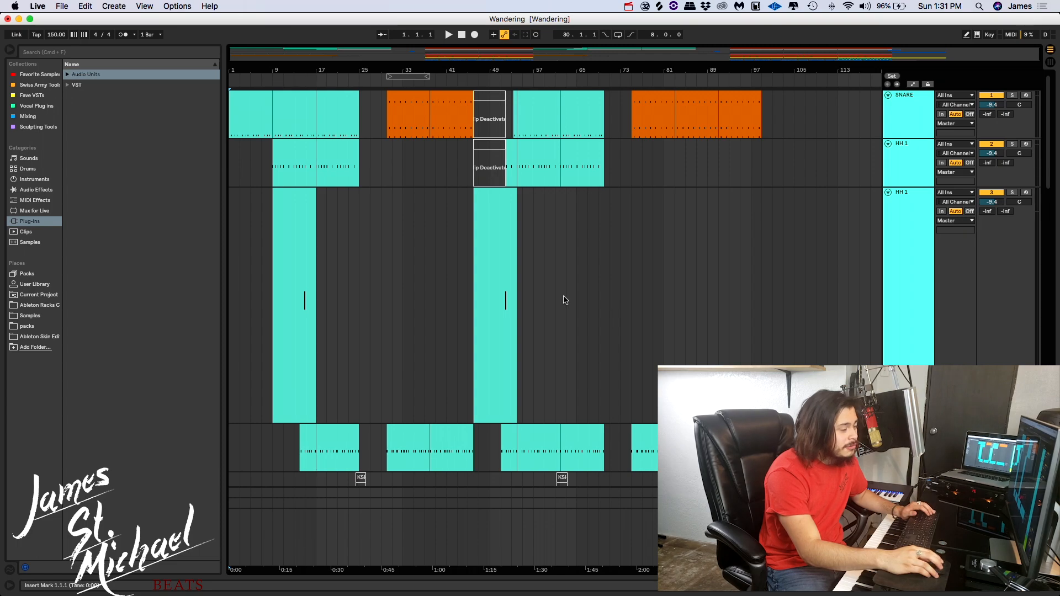
Switch to Logic Pro X and set the cycle range to bars 60–79 over the loud second hook section of Wandering Beat Mix 2
key(ctrl+Up)
click(450, 177)
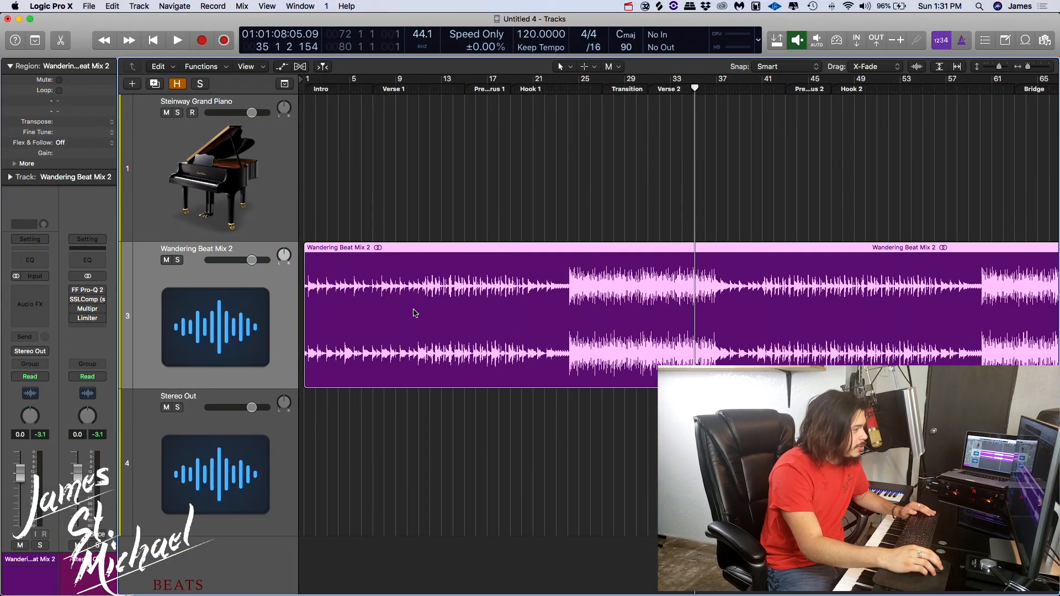
scroll(463, 317, down, 3)
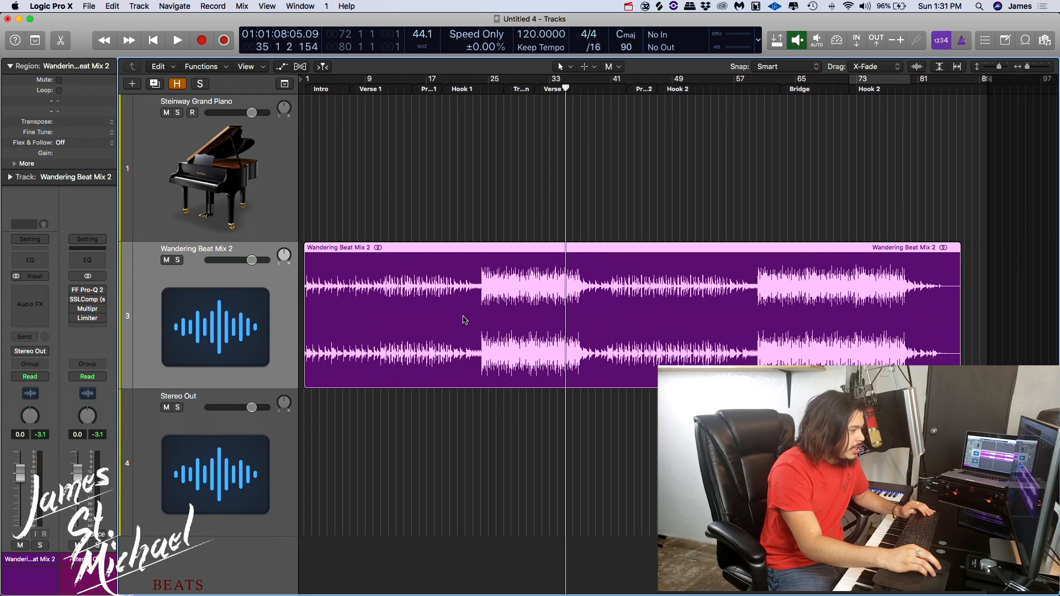
super+click(481, 320)
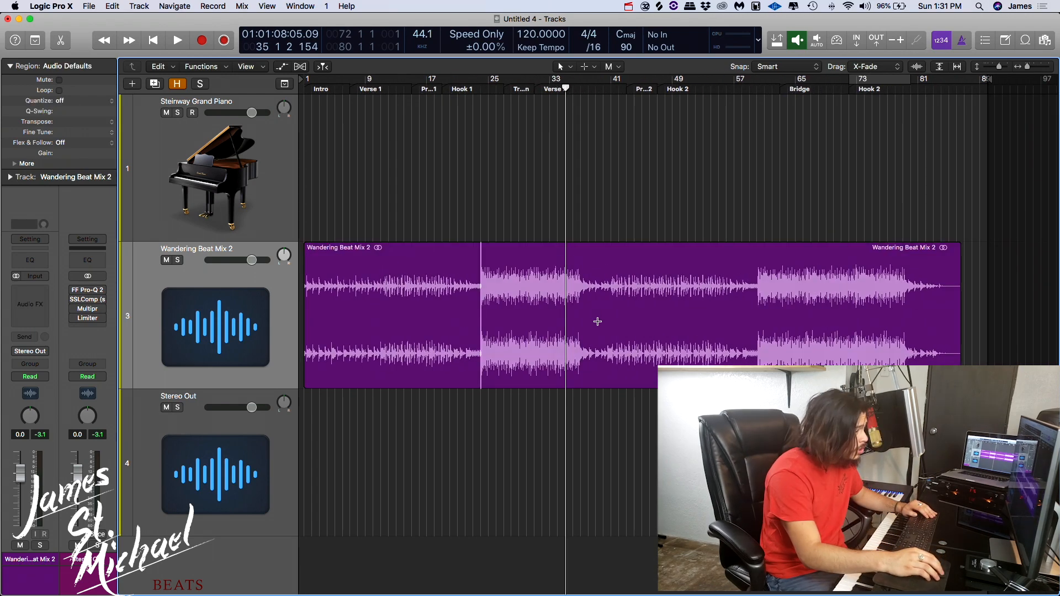
super+click(756, 345)
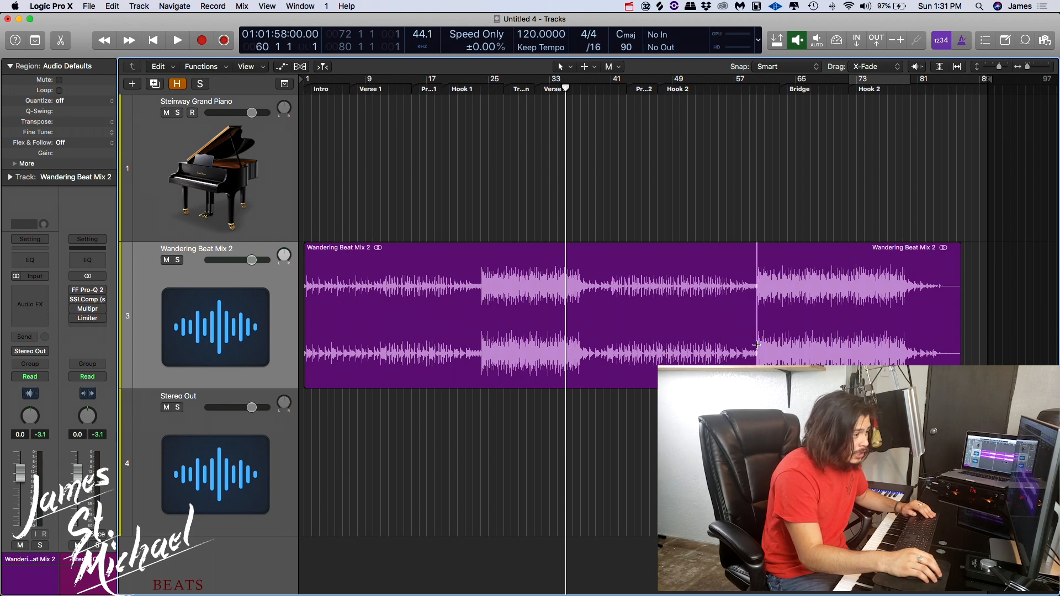
drag(762, 344, 904, 346)
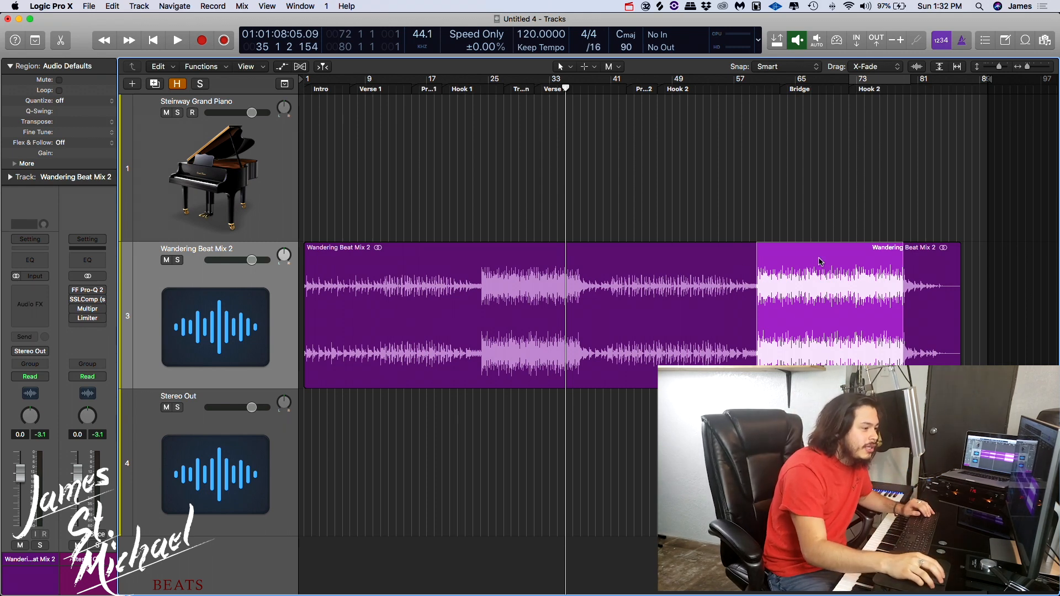
key(u)
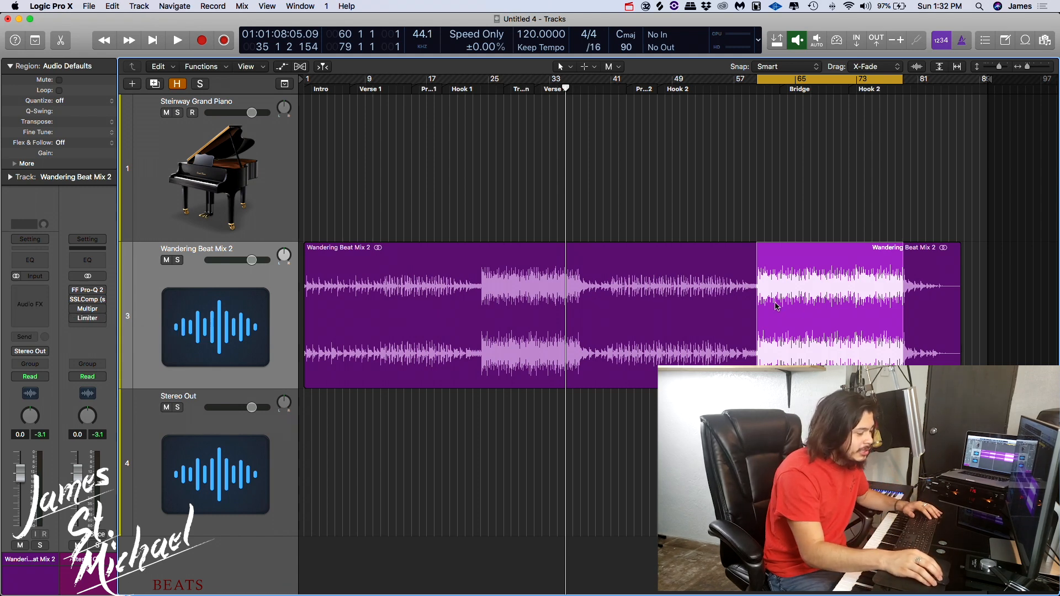
Play the cycled section and inspect the channel strips of the Stereo Out and Wandering Beat Mix 2 tracks
key(space)
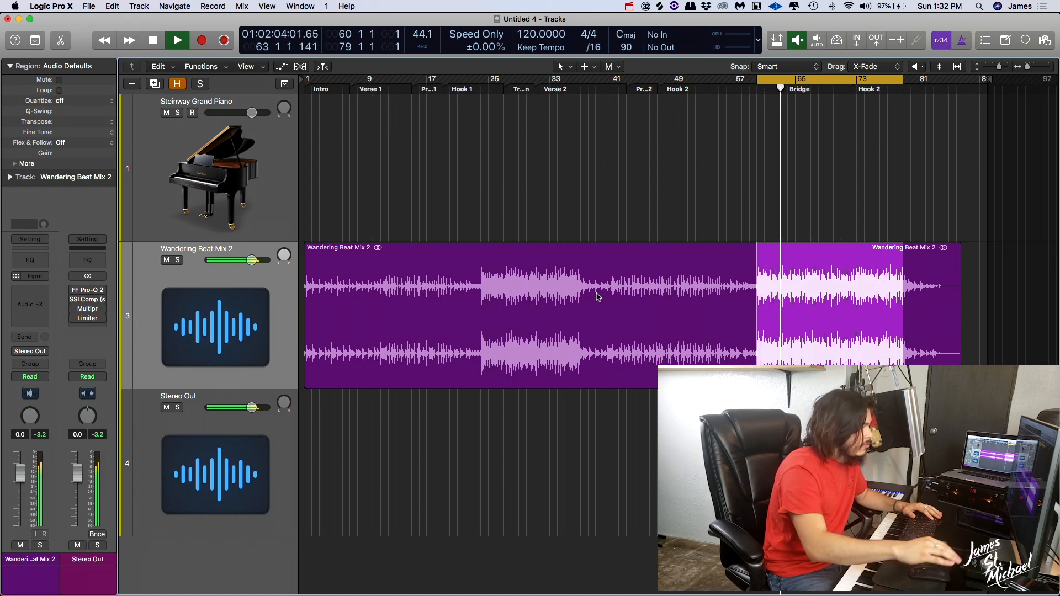
click(250, 439)
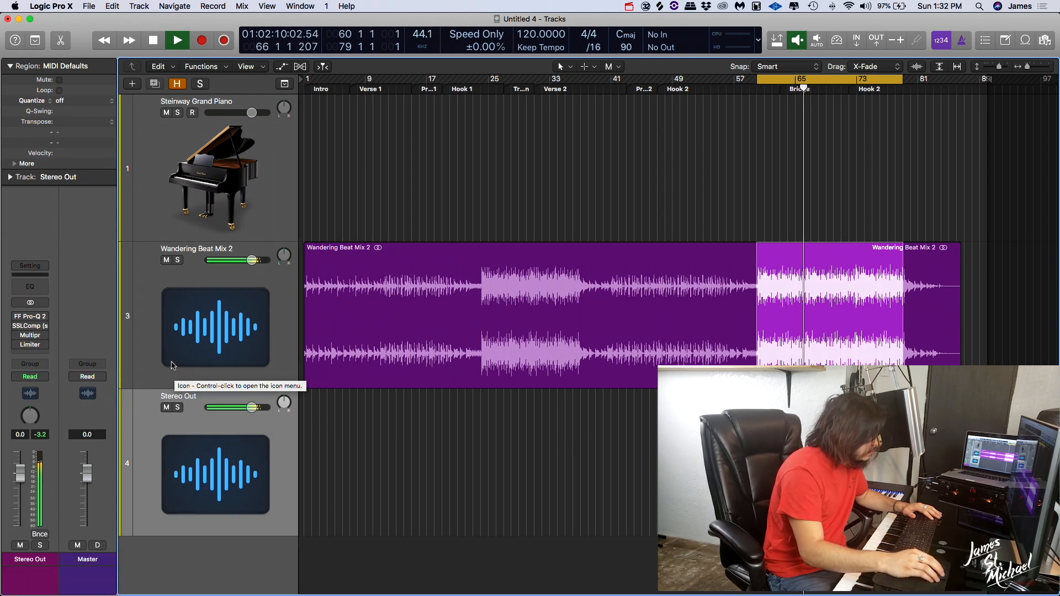
key(space)
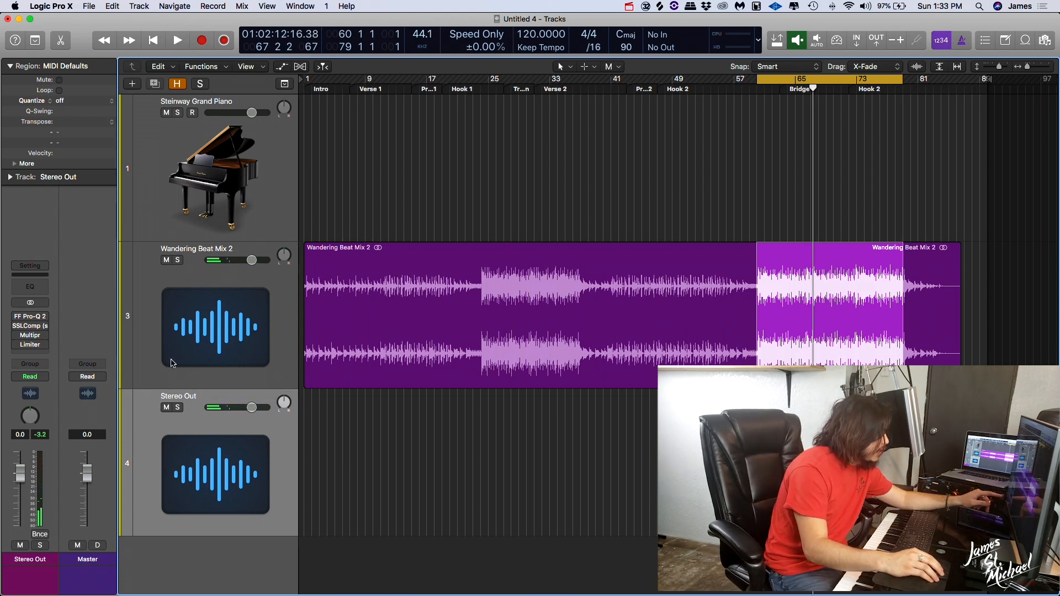
click(228, 362)
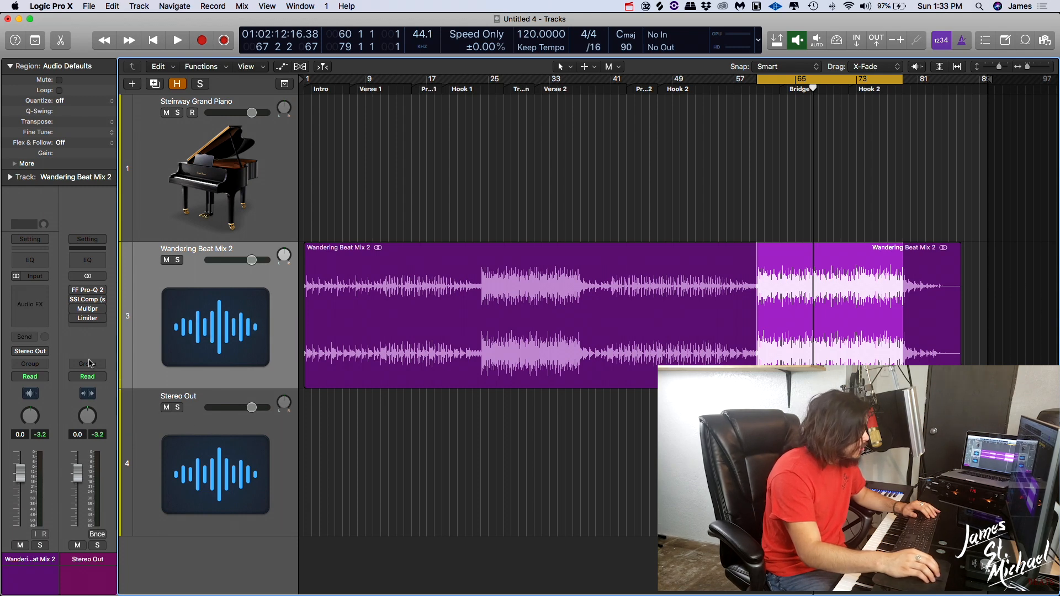
click(154, 441)
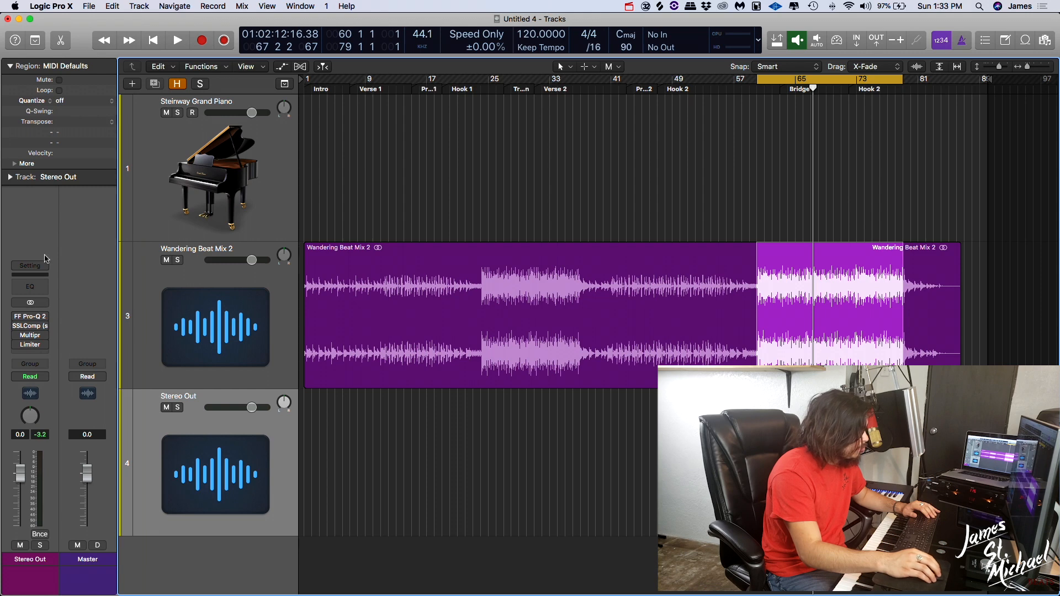
click(206, 304)
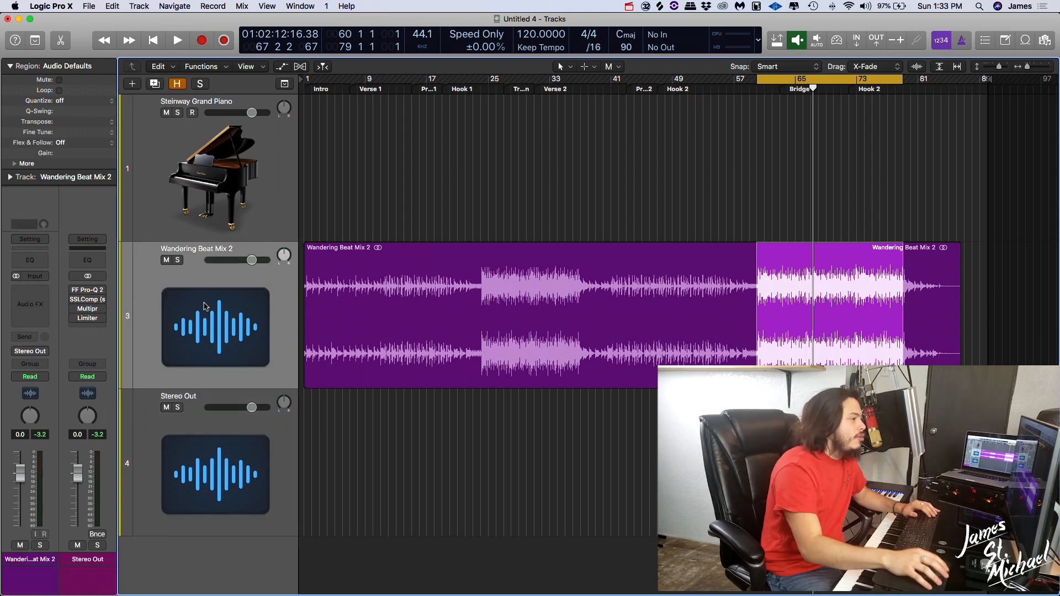
Open the FF Pro-Q 2 equalizer on the Stereo Out and turn it on while the cycled section plays
mouse_move(87, 291)
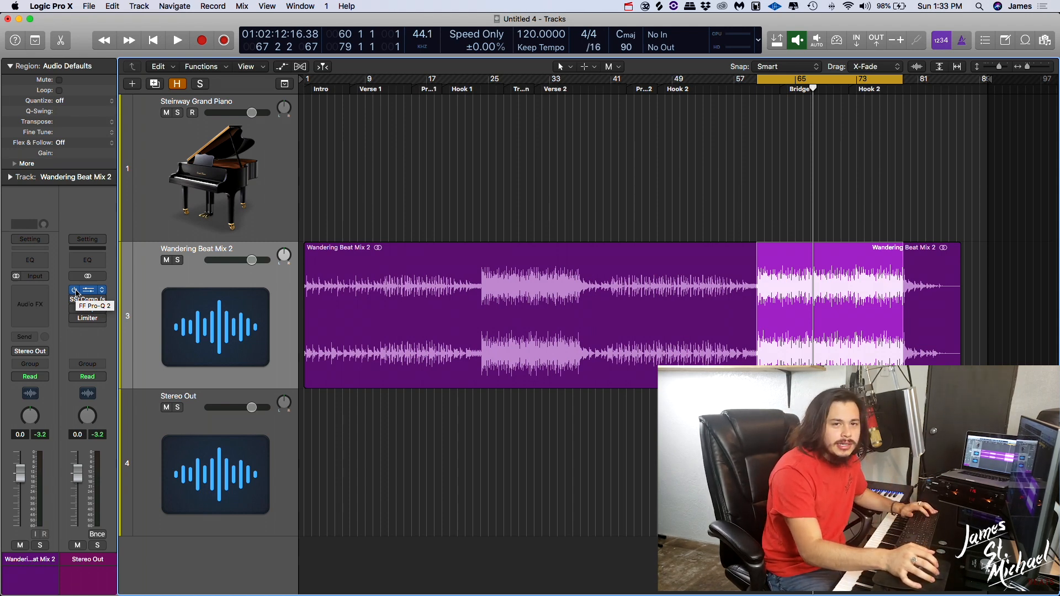
click(87, 291)
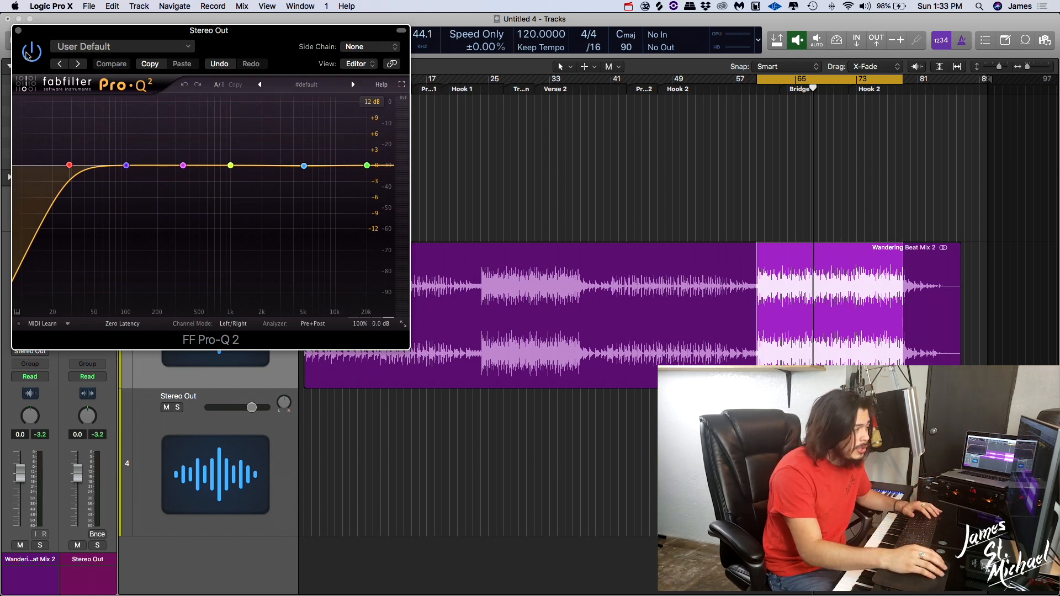
key(space)
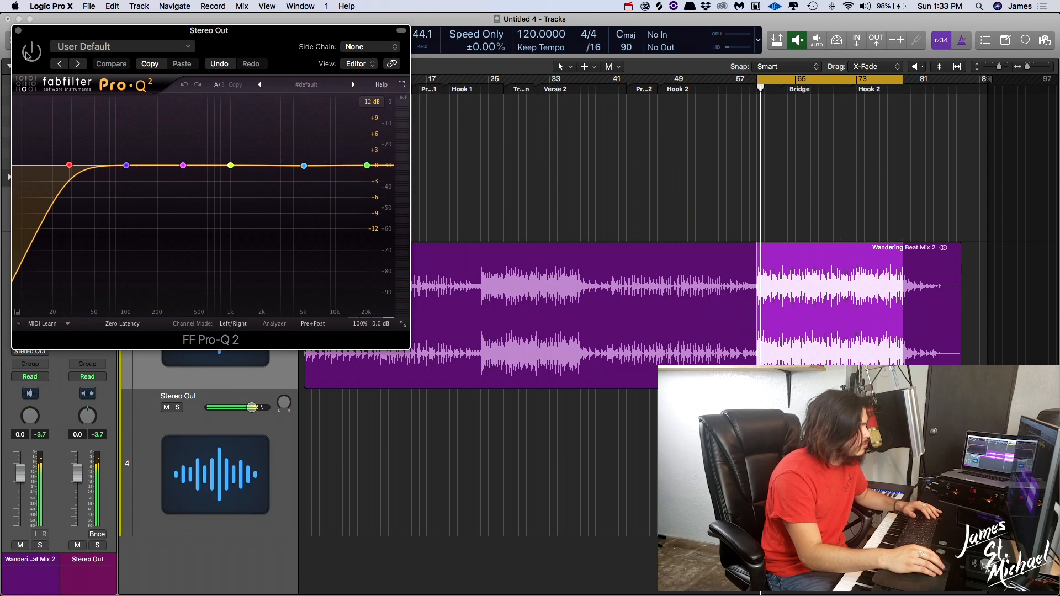
click(27, 54)
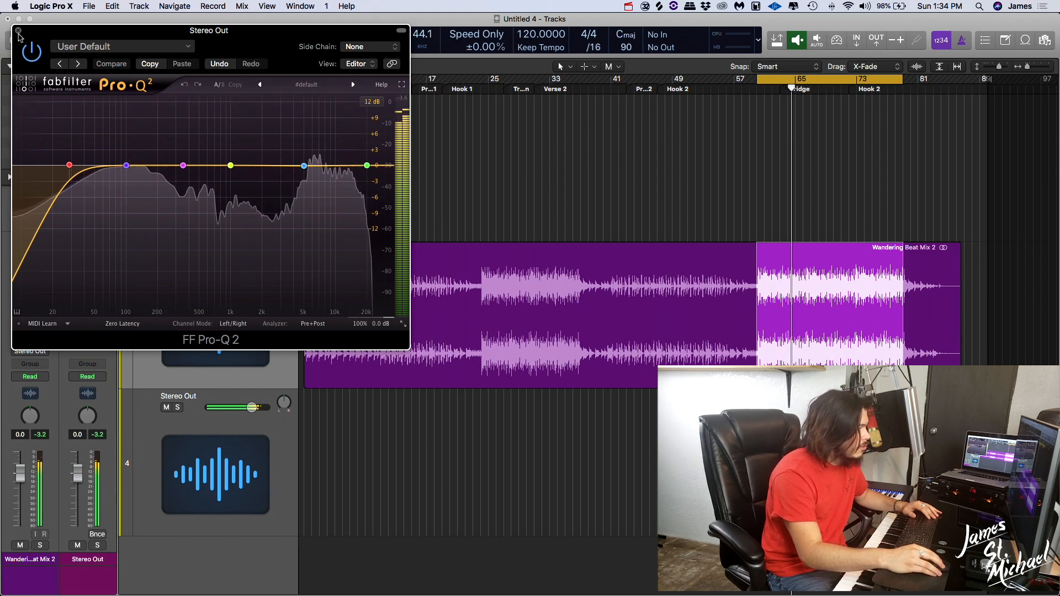
key(space)
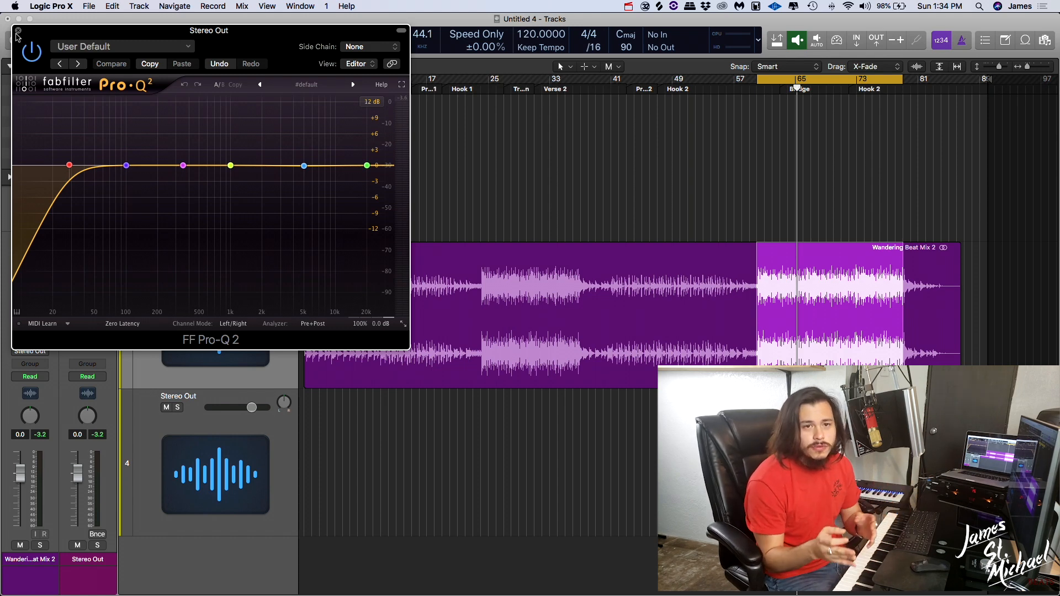
mouse_move(69, 166)
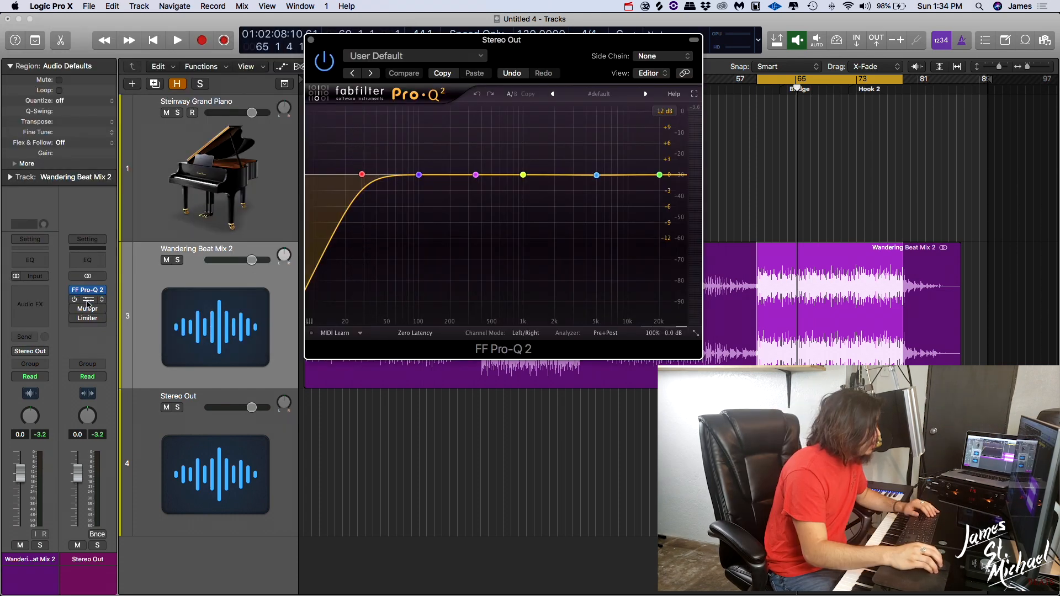
Compare the SSLComp compressor on the Stereo Out bypassed and active during playback, leave it enabled and close its window
click(90, 300)
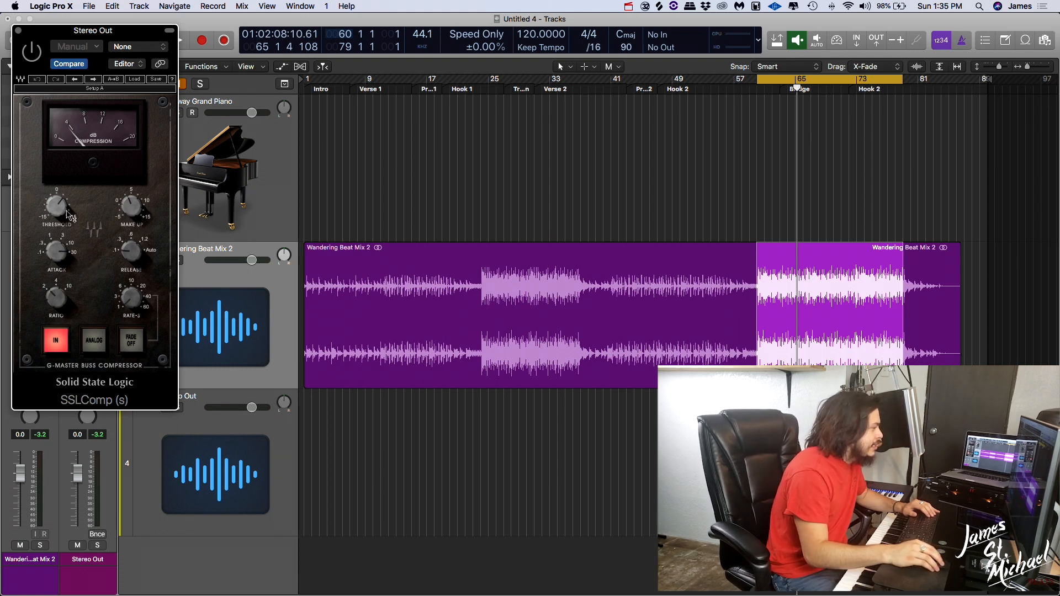
mouse_move(56, 203)
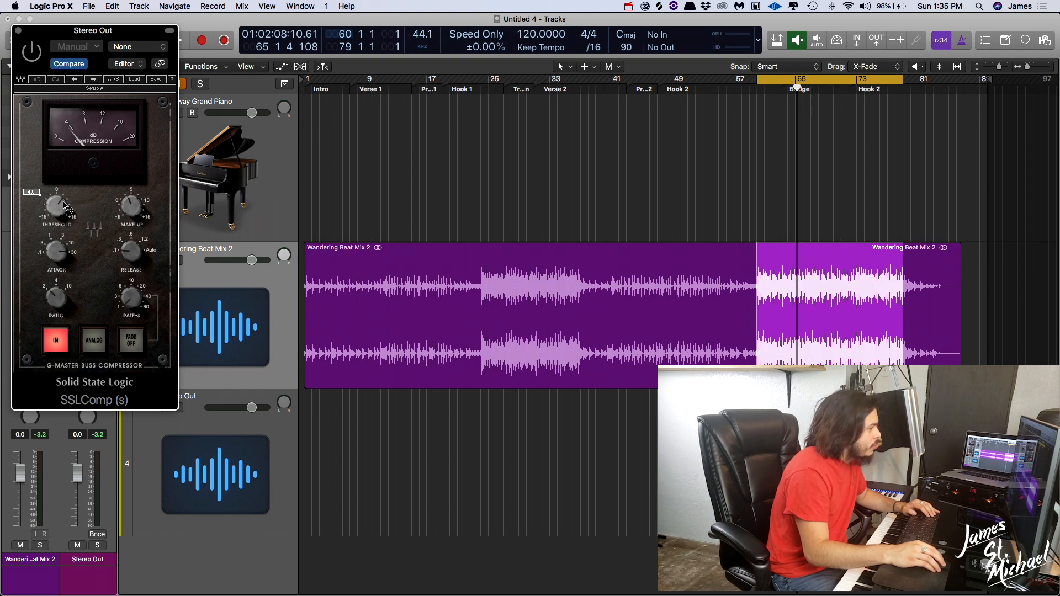
mouse_move(130, 203)
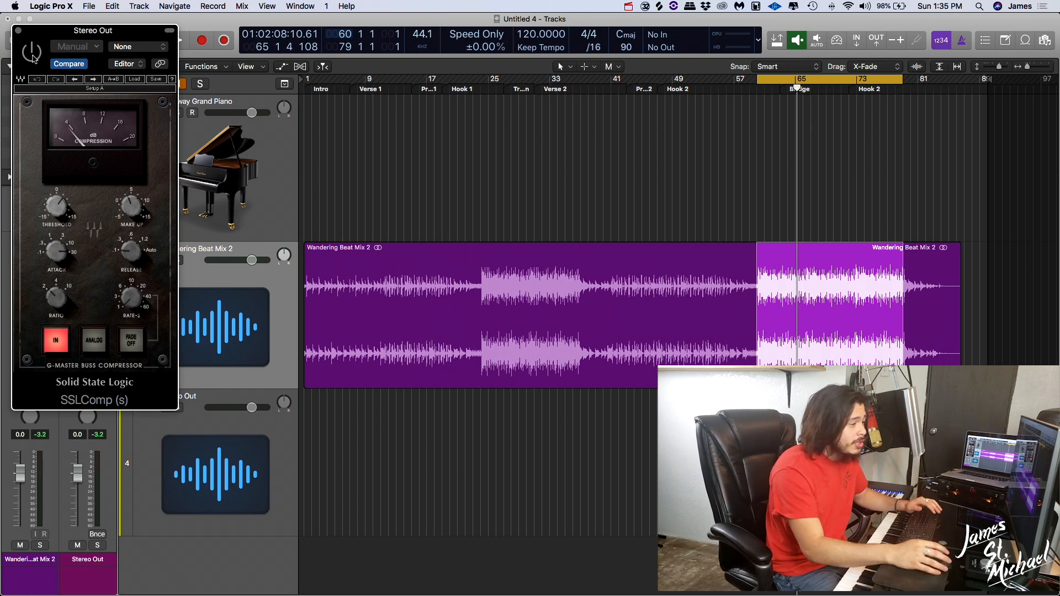
key(space)
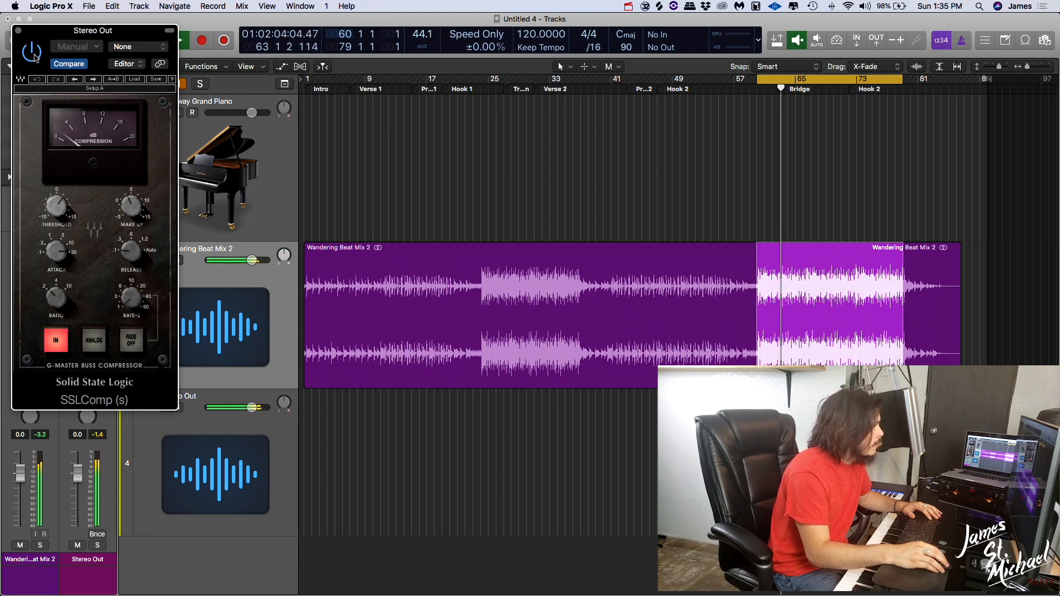
drag(82, 45, 330, 59)
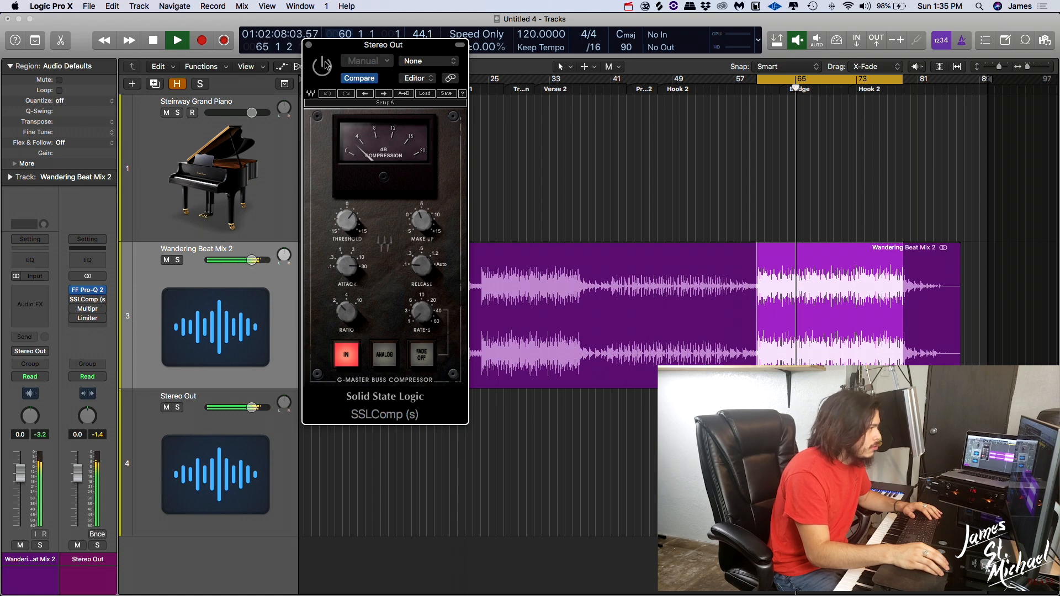
key(space)
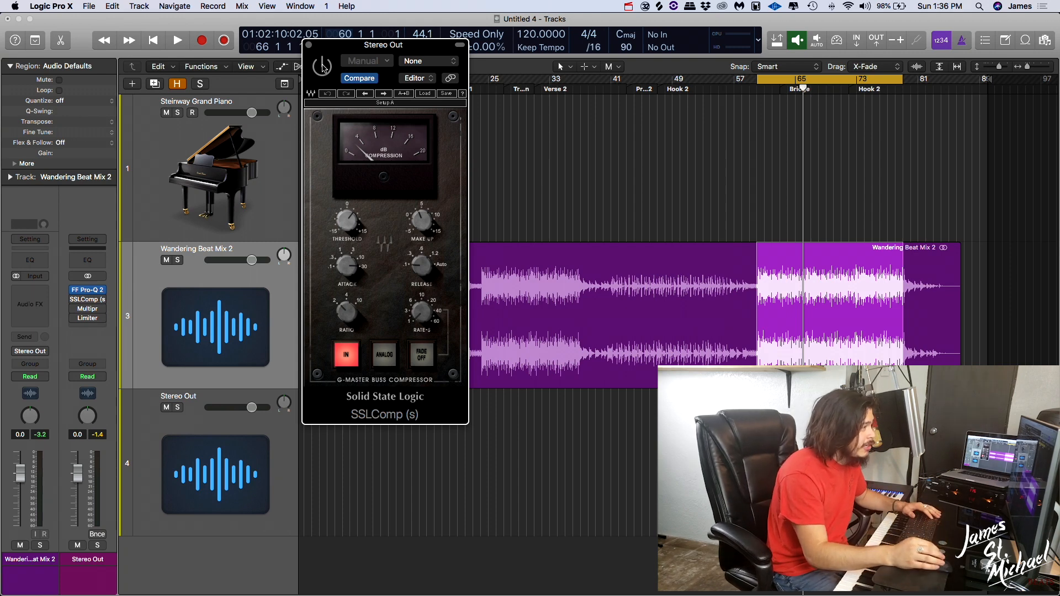
key(space)
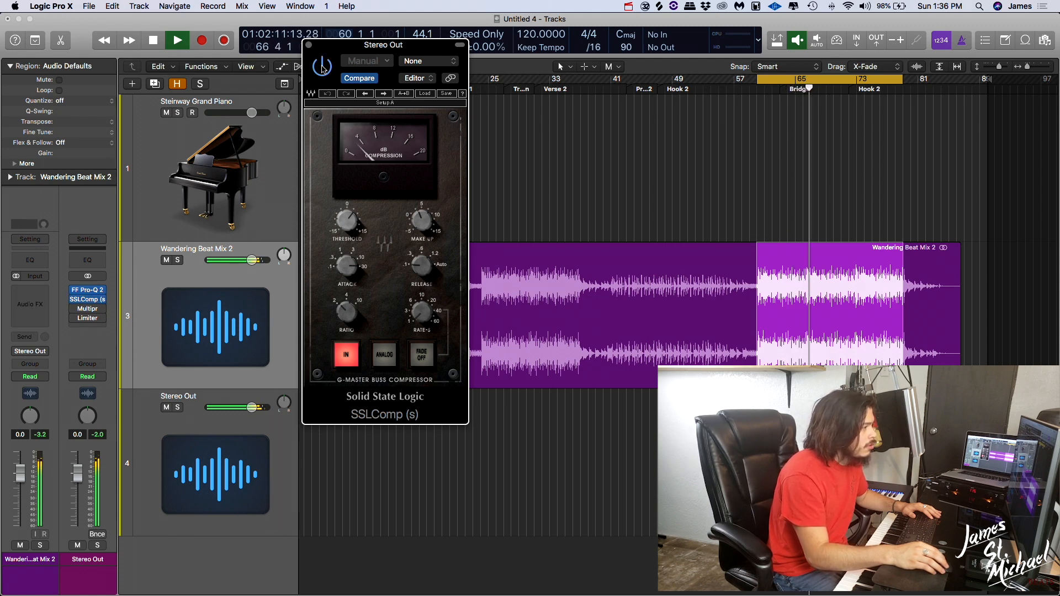
key(space)
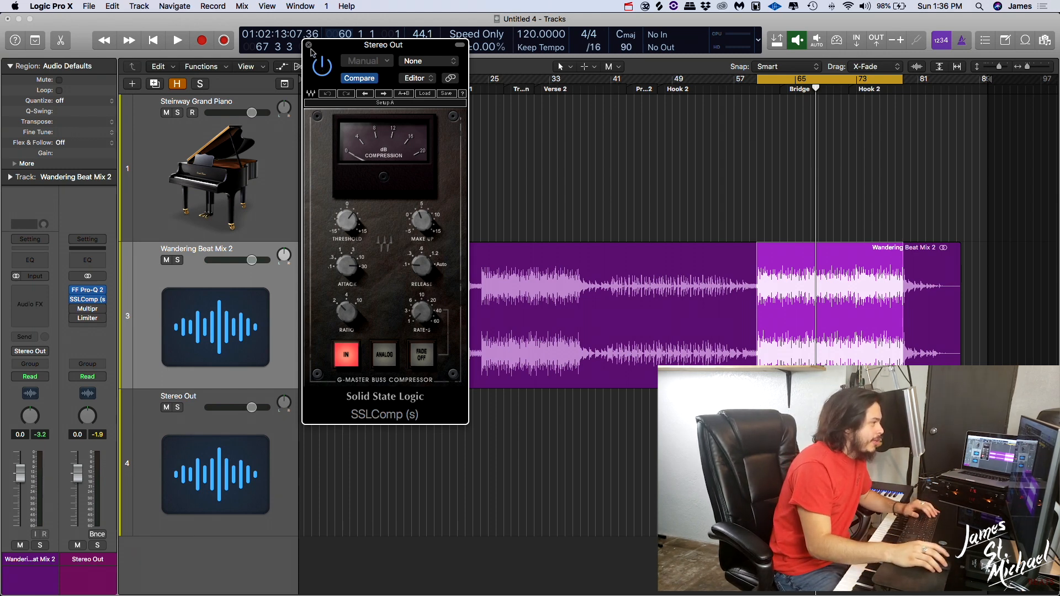
click(309, 45)
Enable the Multipressor on the Stereo Out during playback, with gain make-up of -1.0 dB on band 1 and -2.0 dB on band 3
mouse_move(91, 303)
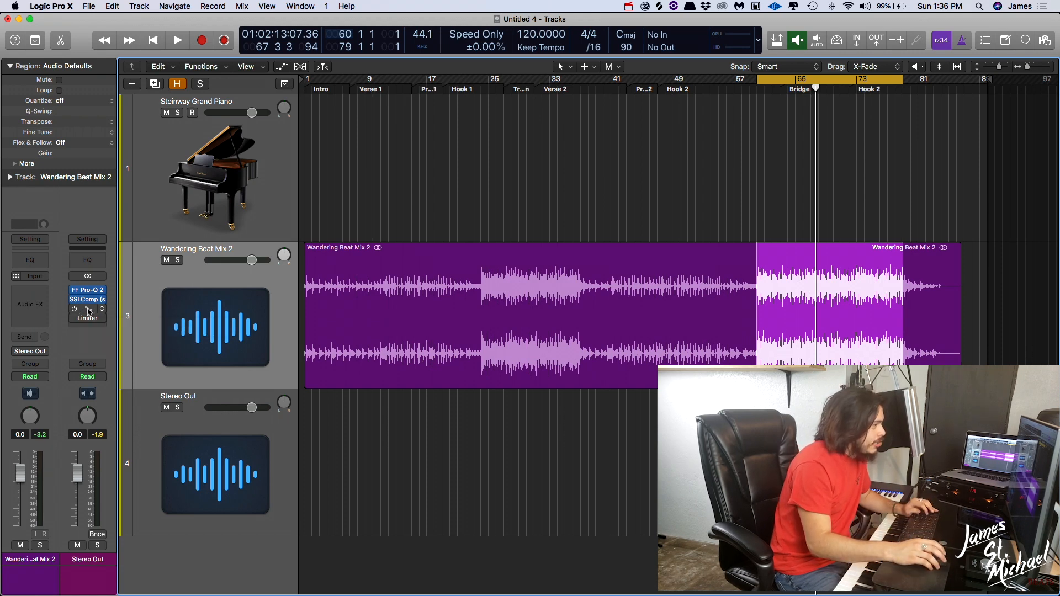
click(87, 311)
drag(285, 37, 750, 48)
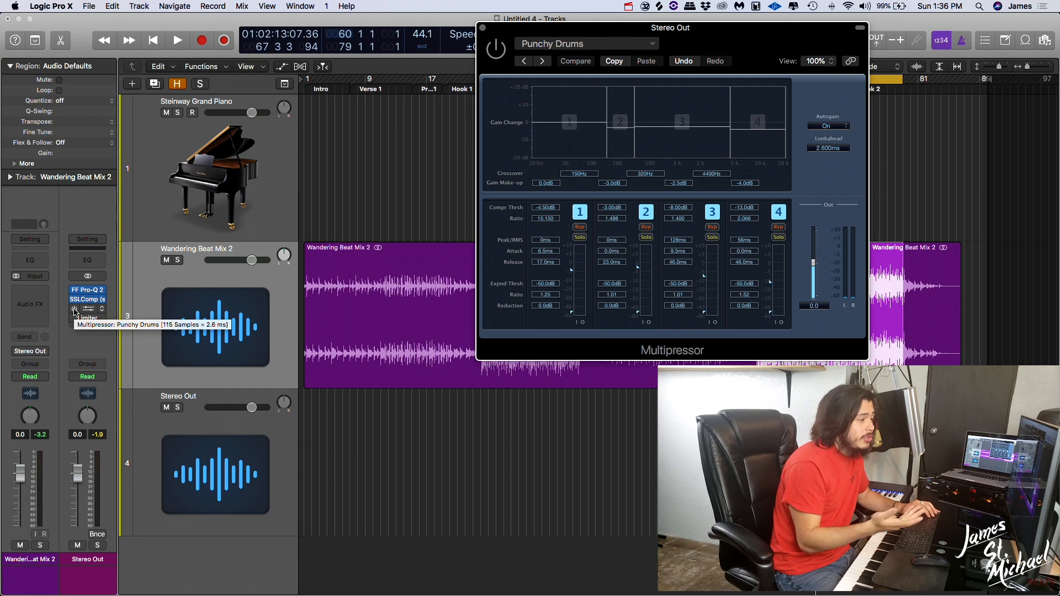
key(space)
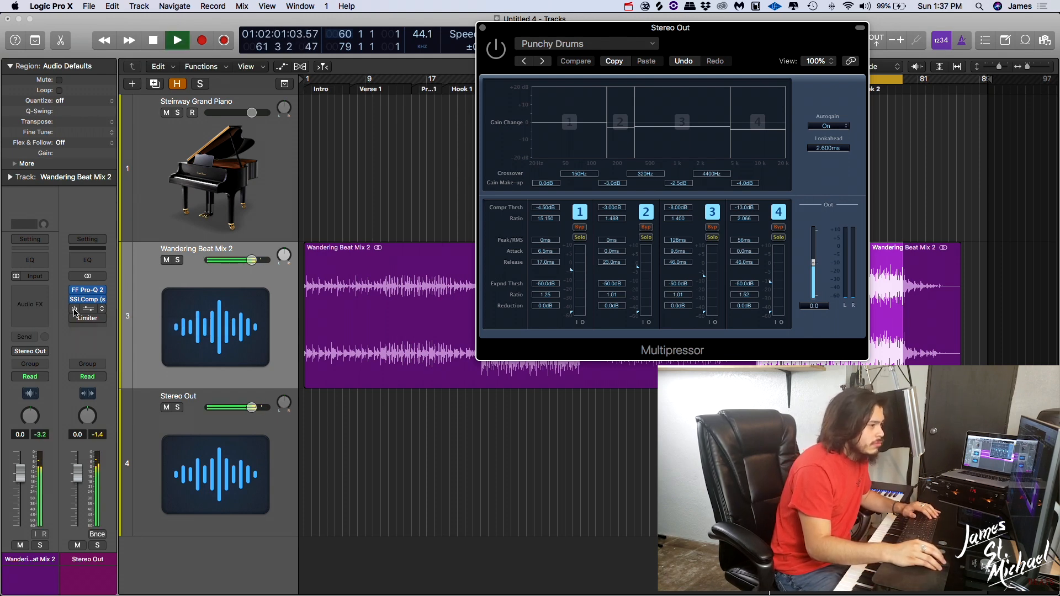
click(75, 309)
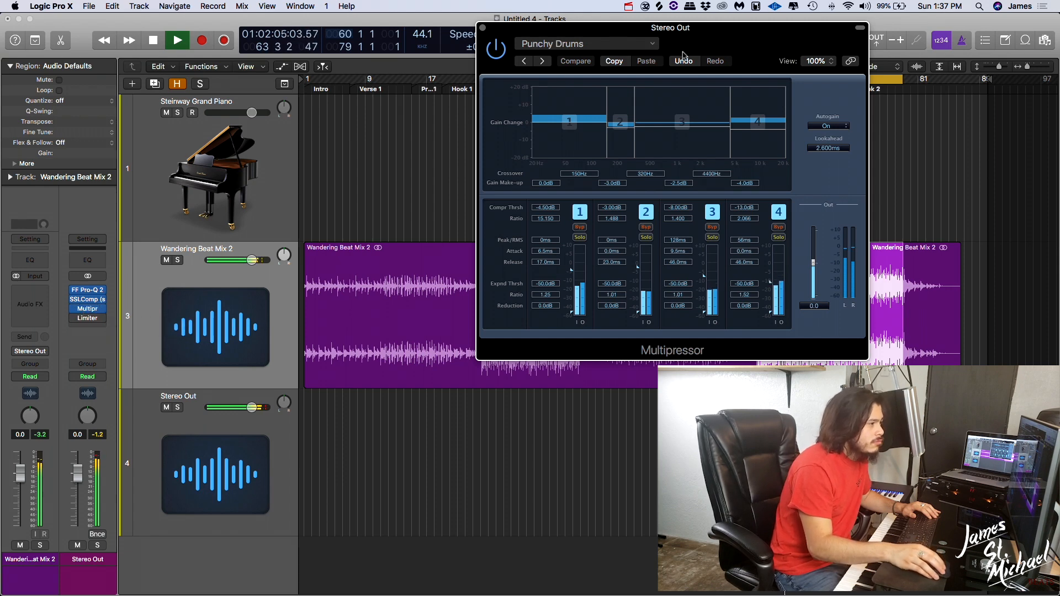
drag(691, 51, 559, 126)
key(space)
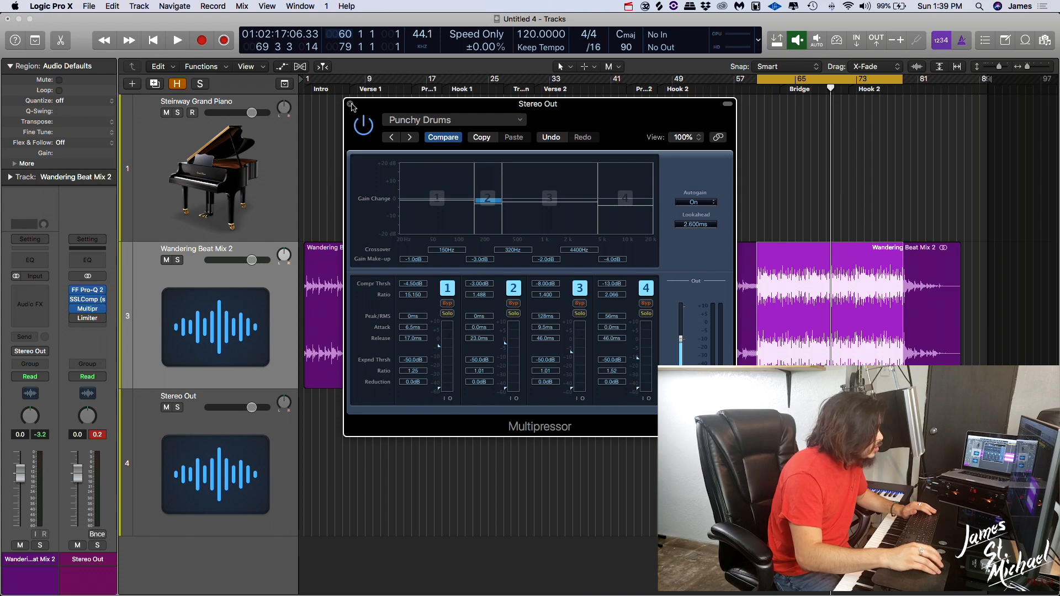
click(350, 104)
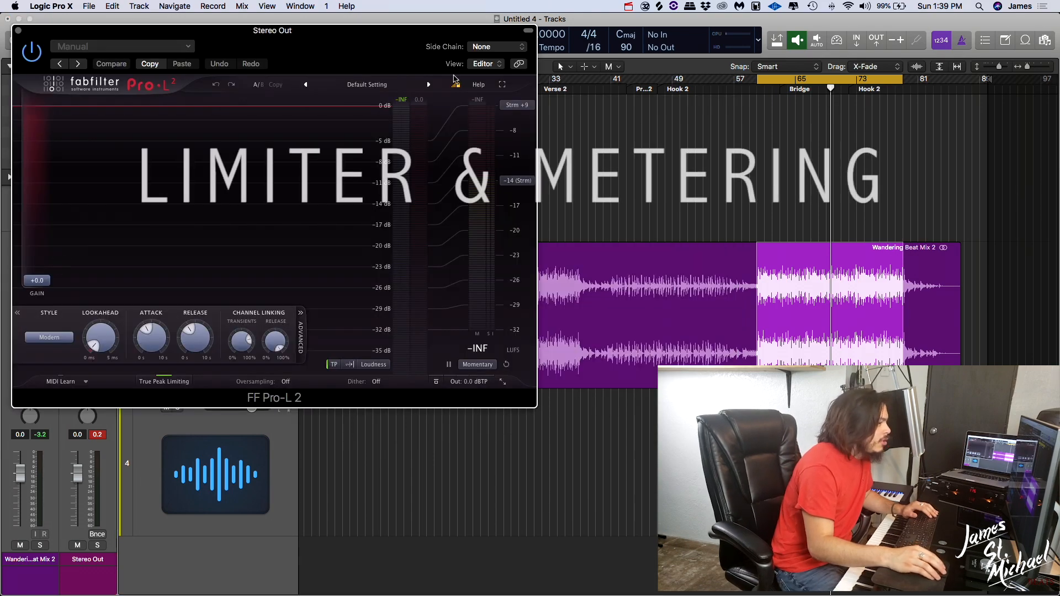
Reposition the FF Pro-L 2 limiter window on the Stereo Out and examine its loudness meter and help text
drag(389, 63, 686, 138)
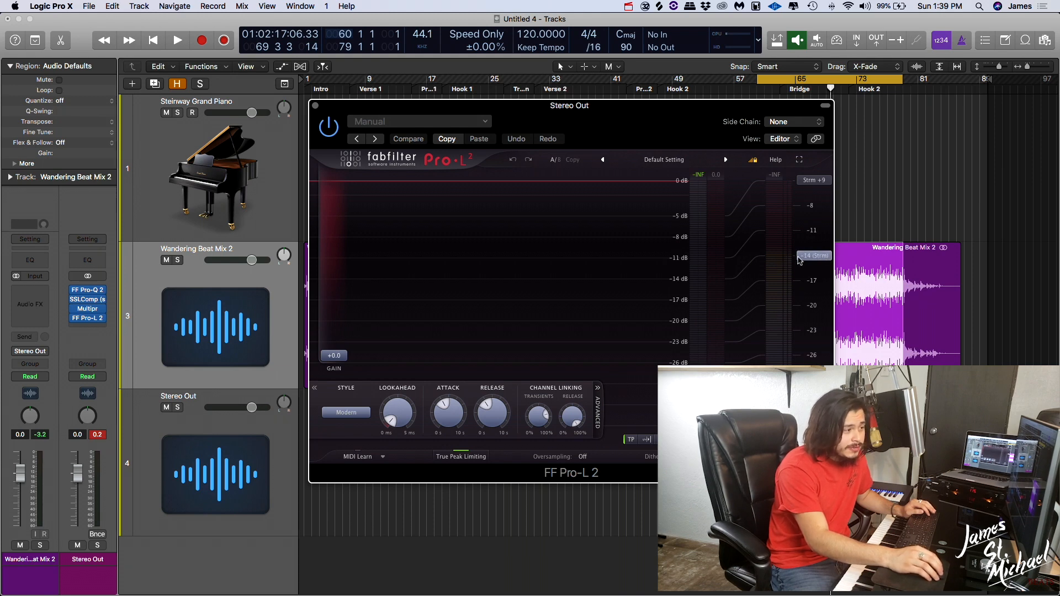
mouse_move(778, 259)
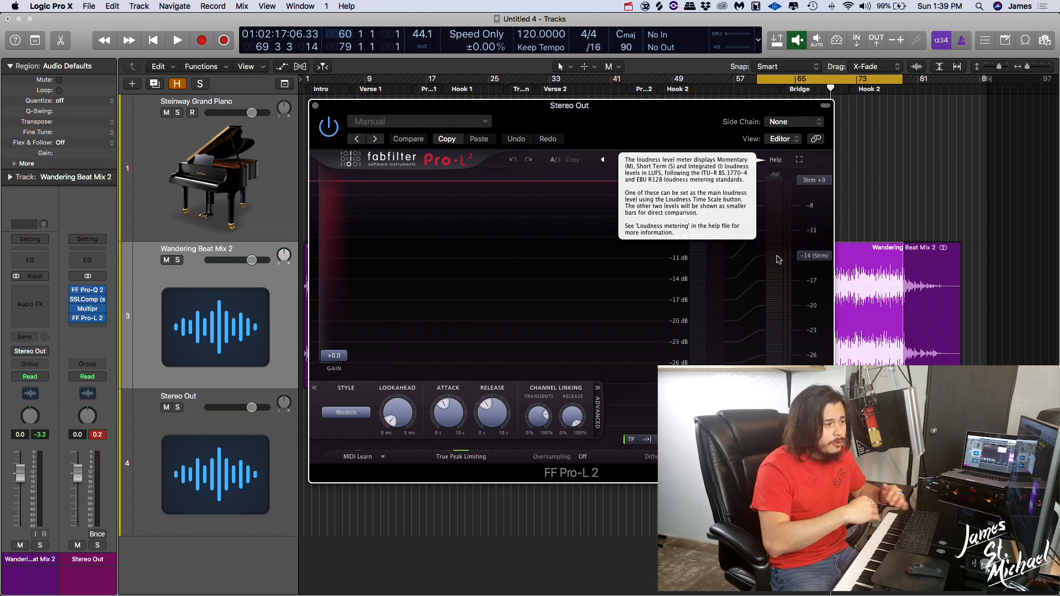
drag(571, 118, 643, 111)
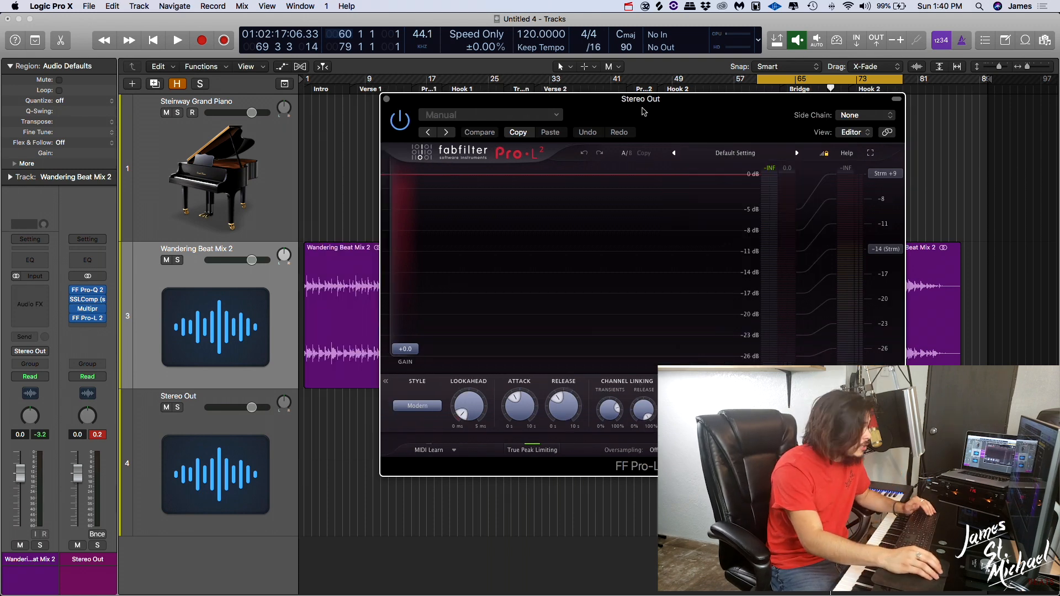
Insert Youlean Loudness Meter 2 in stereo after FF Pro-L 2 on the Stereo Out and close its window
click(100, 329)
mouse_move(116, 582)
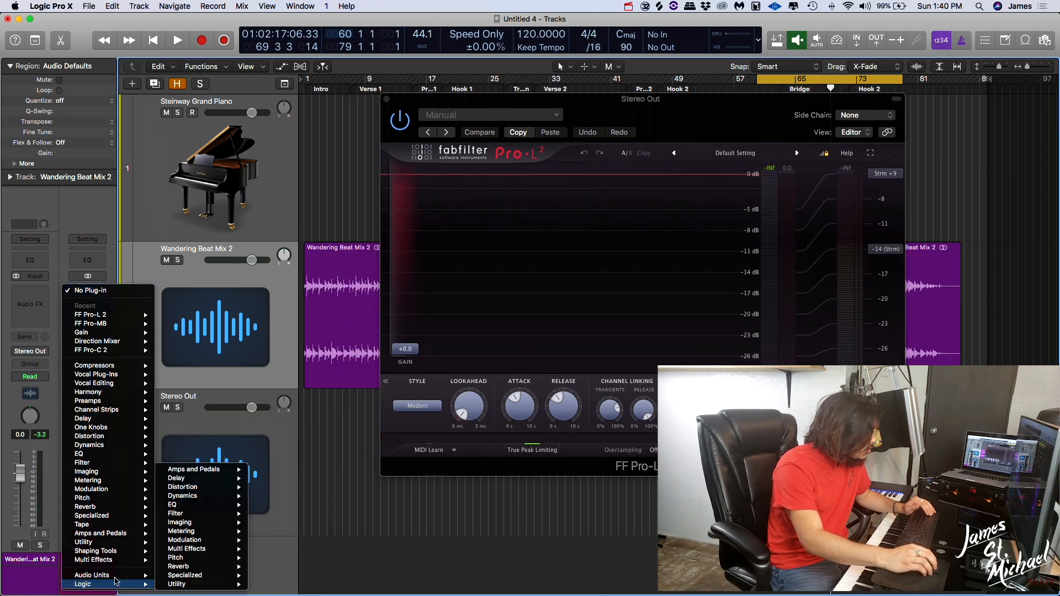
mouse_move(196, 575)
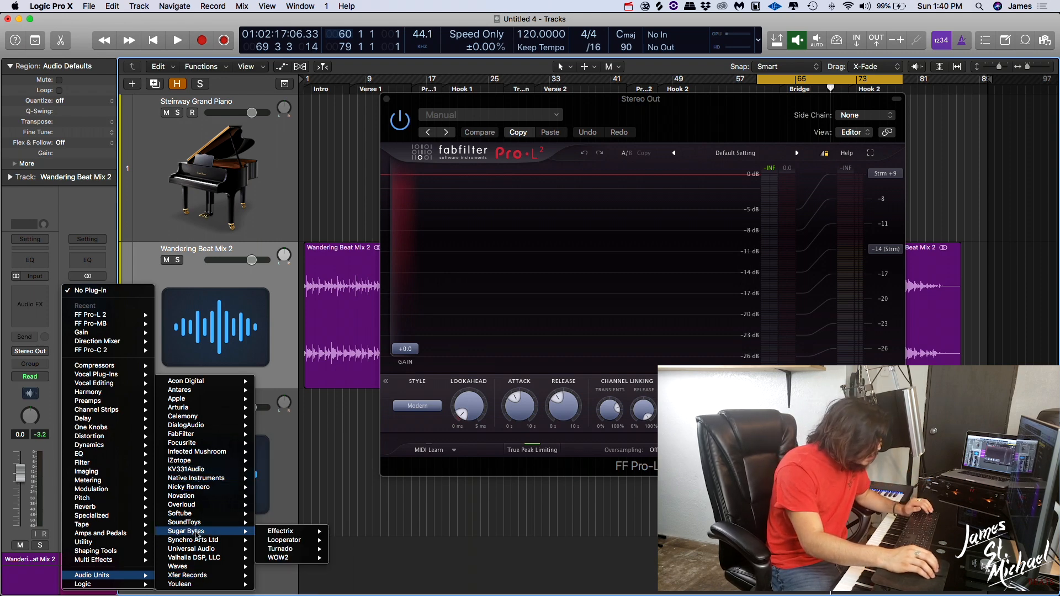
mouse_move(310, 584)
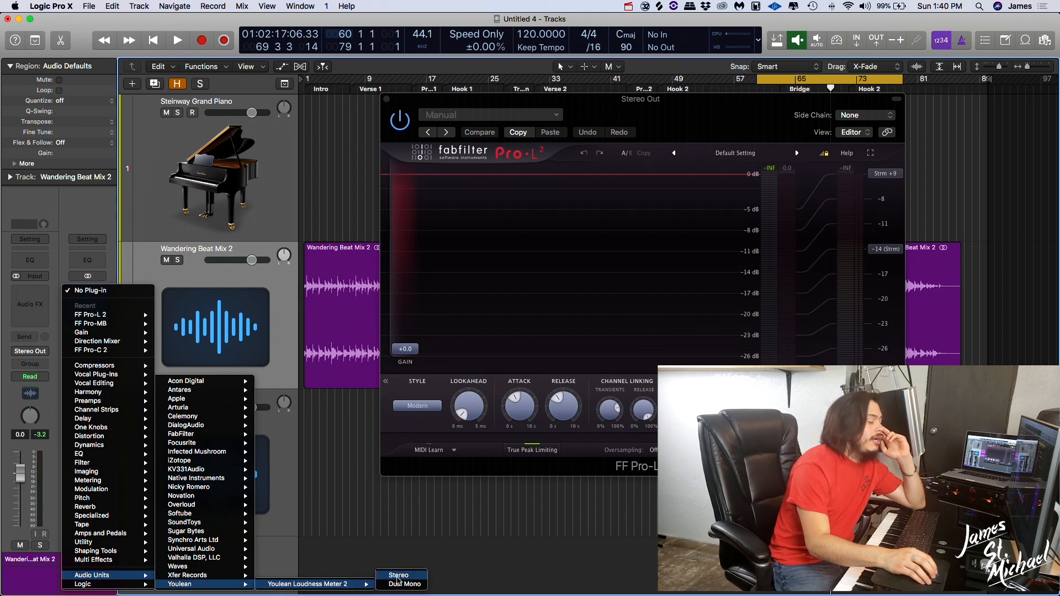
click(397, 577)
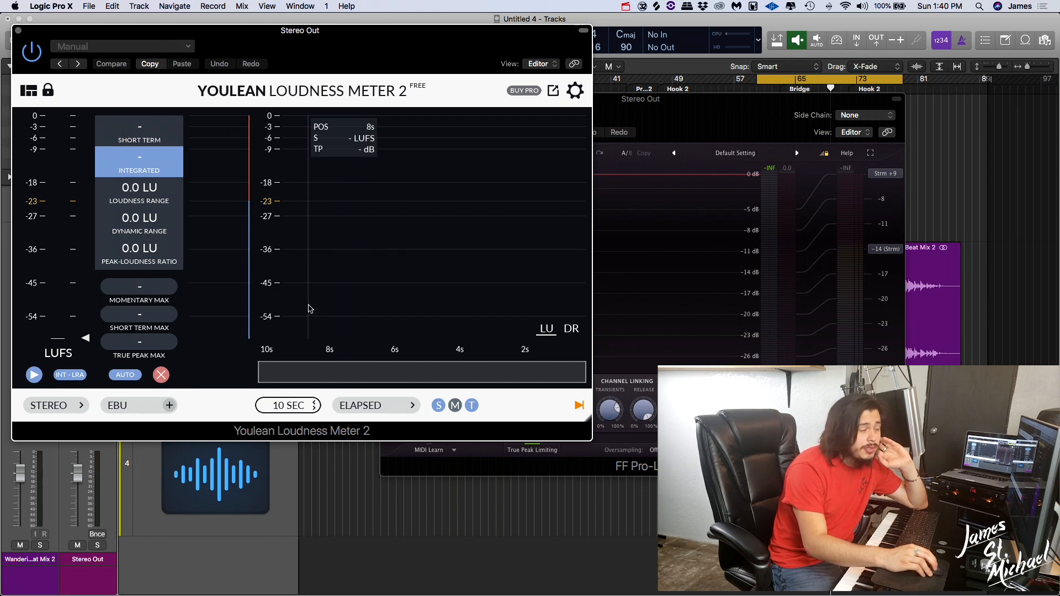
click(710, 124)
click(388, 55)
click(19, 36)
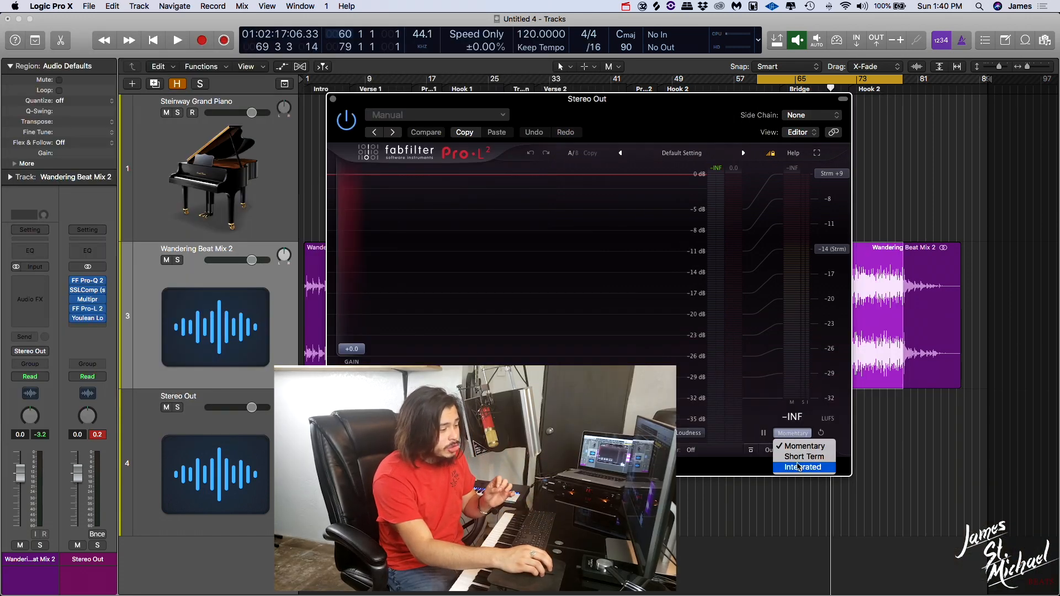
Set the FF Pro-L 2 loudness meter to Short Term and read it while the cycled section plays
click(801, 457)
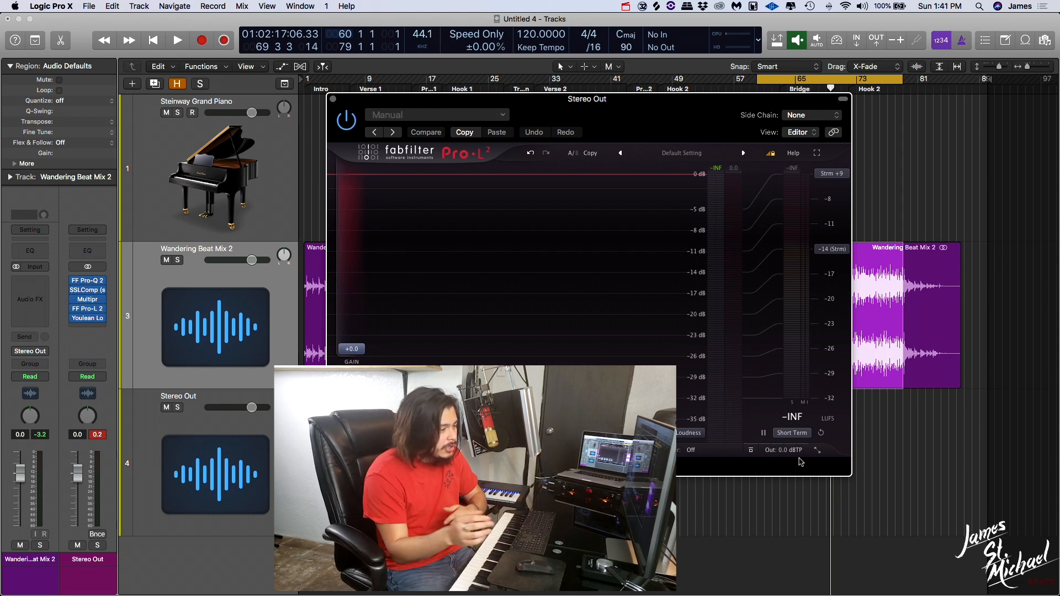
click(795, 434)
click(803, 460)
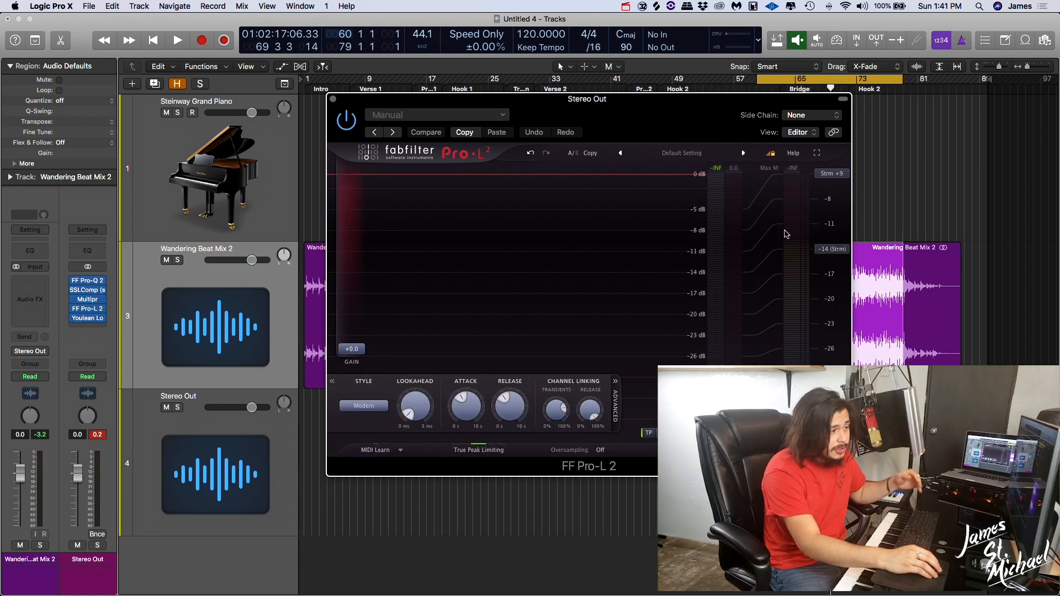
drag(682, 123, 672, 152)
key(space)
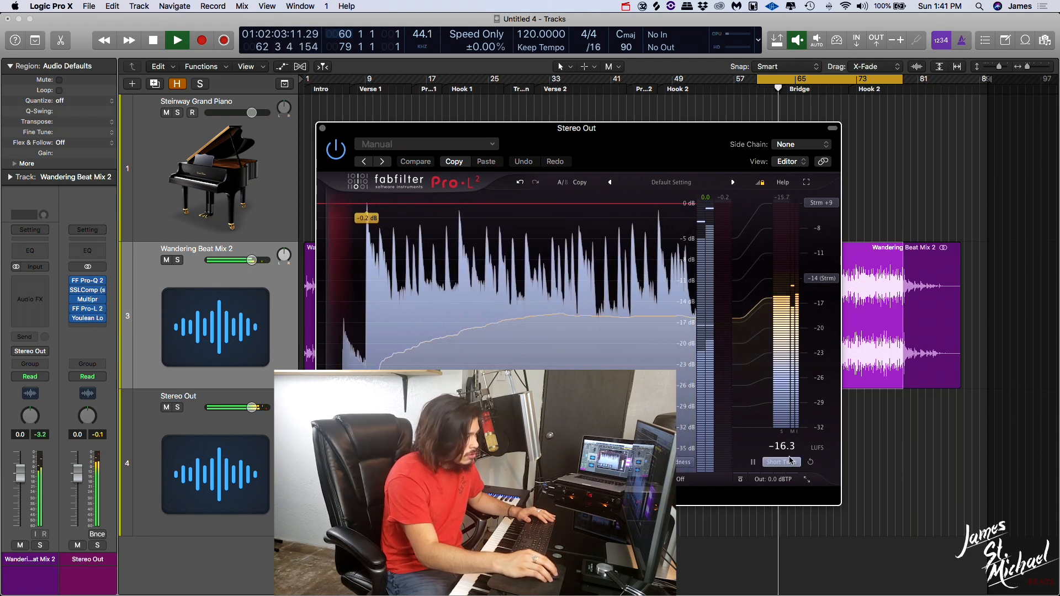
key(space)
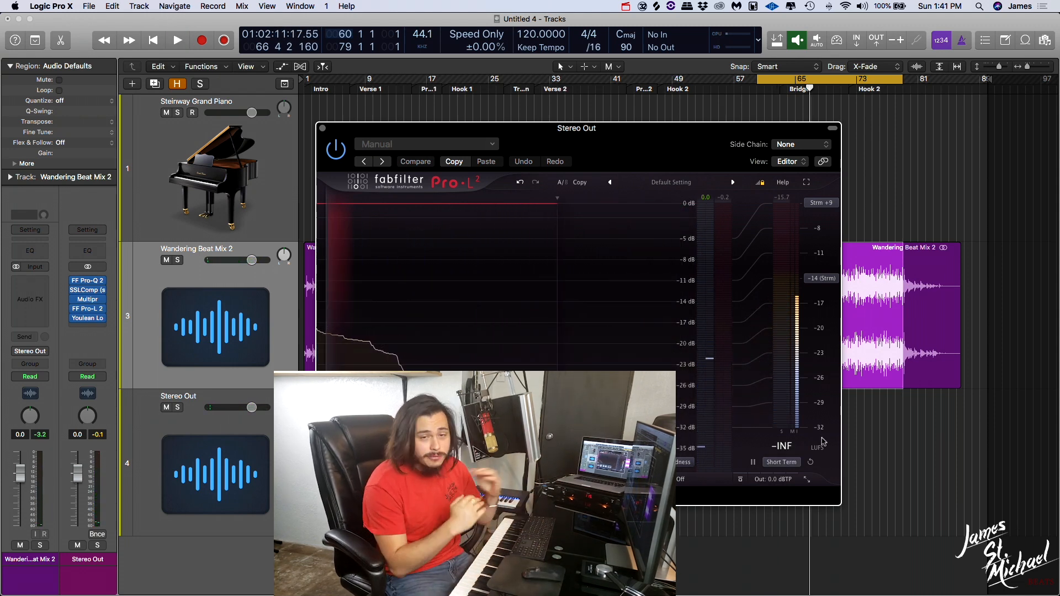
Switch the FF Pro-L 2 loudness meter to Momentary and read it during a short playback
click(782, 462)
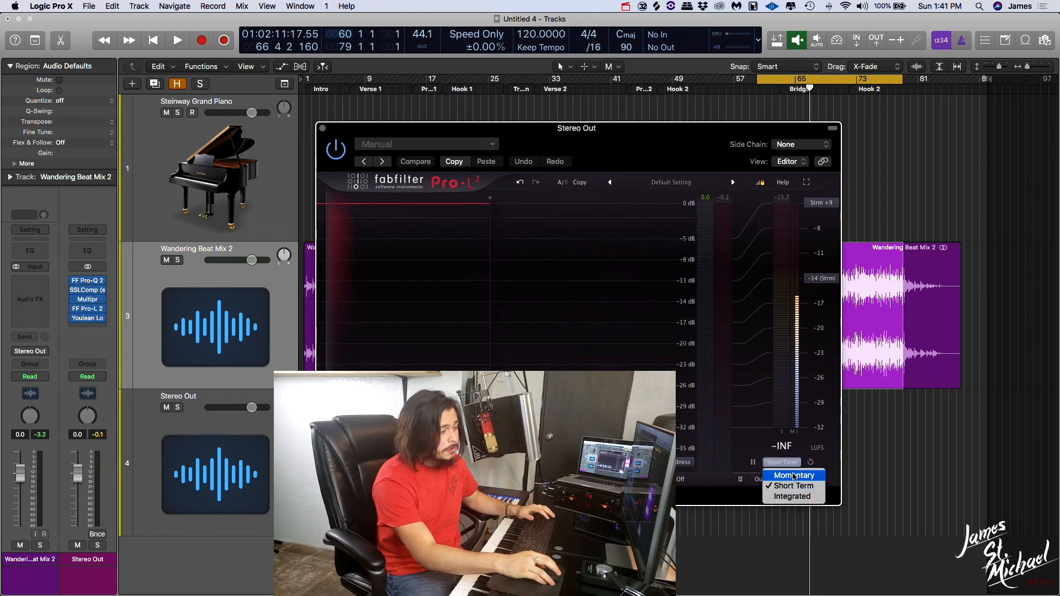
click(794, 476)
key(space)
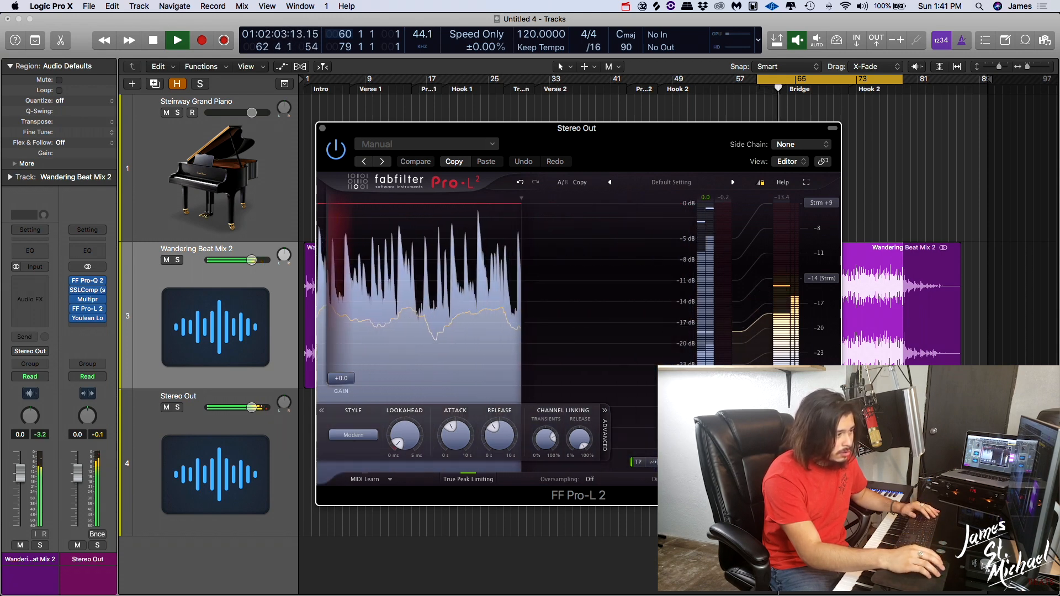
key(space)
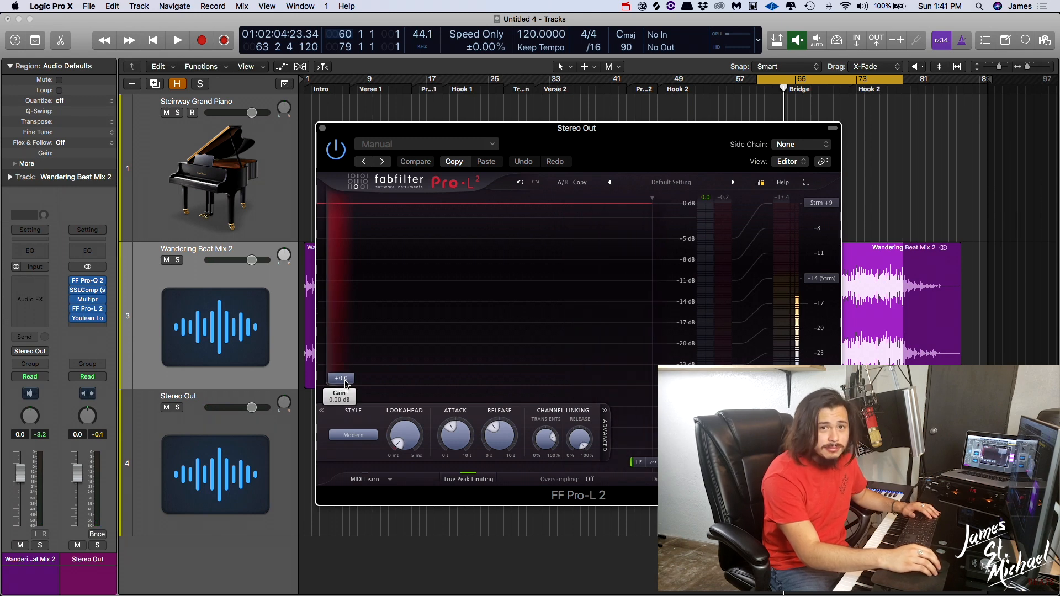
Raise the FF Pro-L 2 gain to +2.9 dB while monitoring Integrated loudness during playback, and close its window
mouse_move(346, 384)
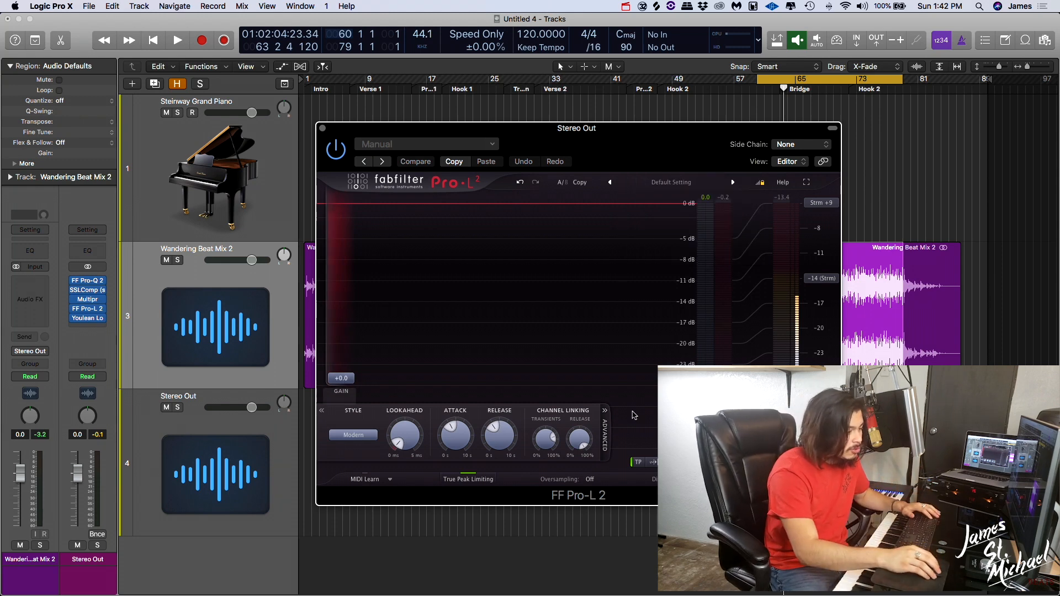
key(space)
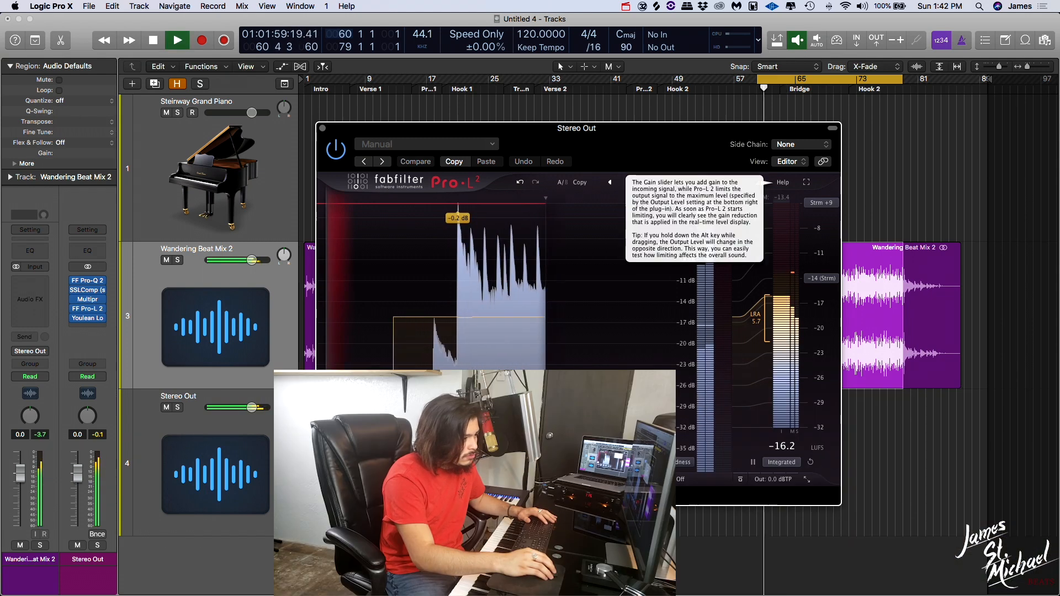
drag(346, 390, 345, 366)
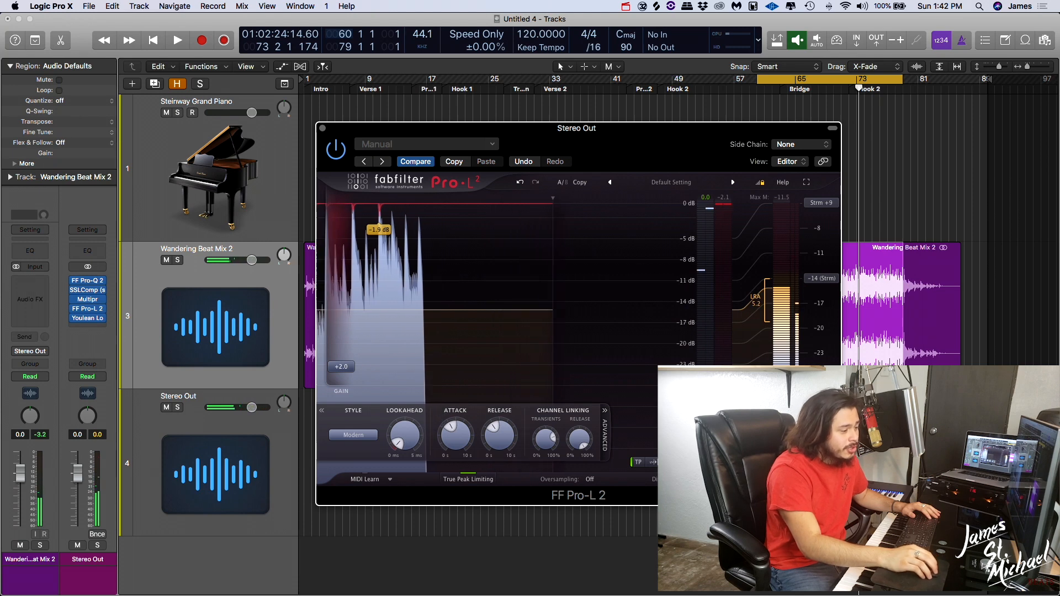
mouse_move(337, 383)
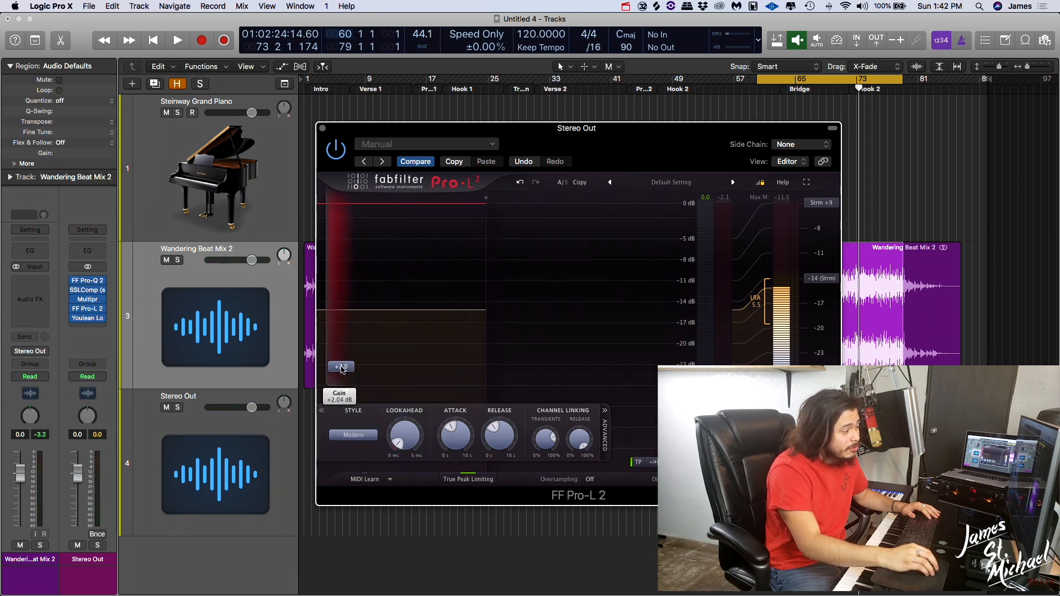
drag(341, 370, 343, 364)
key(space)
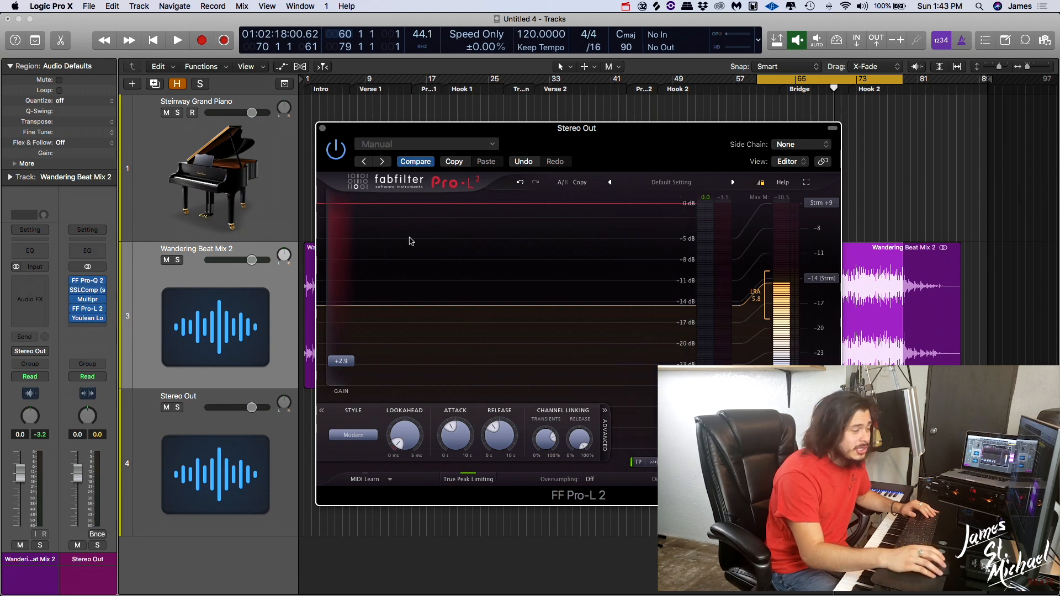
drag(326, 131, 356, 105)
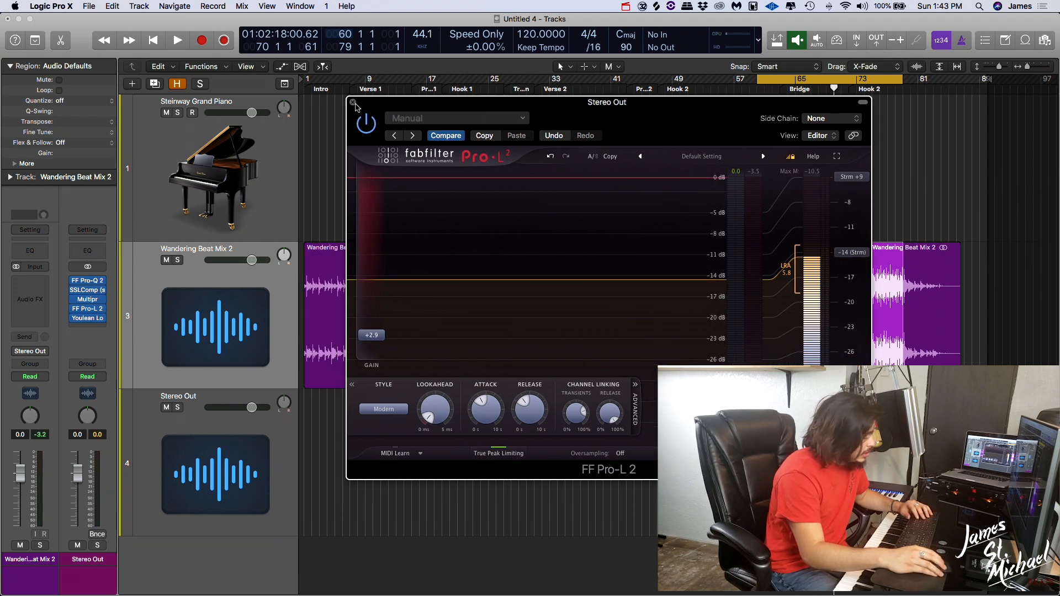
click(353, 104)
Insert the OneKnob Brighter (s) exciter in stereo after FF Pro-L 2 on the Stereo Out
click(98, 328)
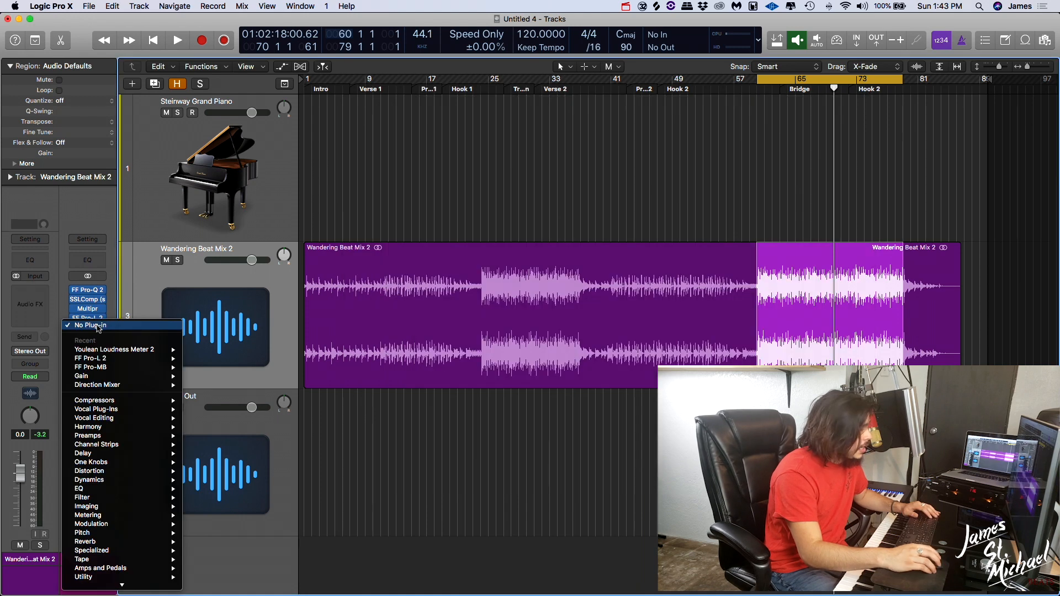
mouse_move(114, 432)
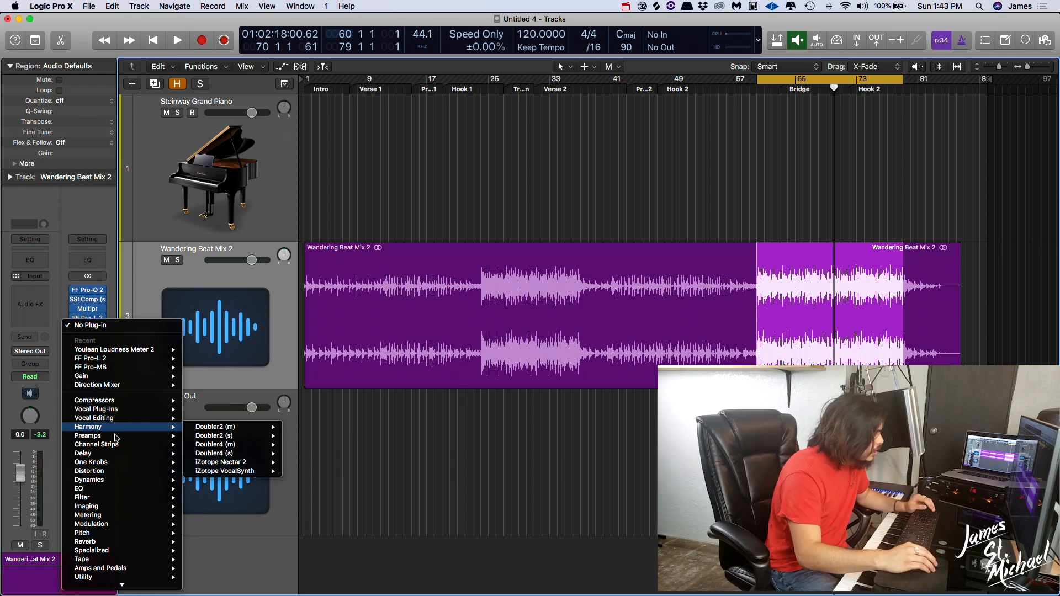
mouse_move(118, 464)
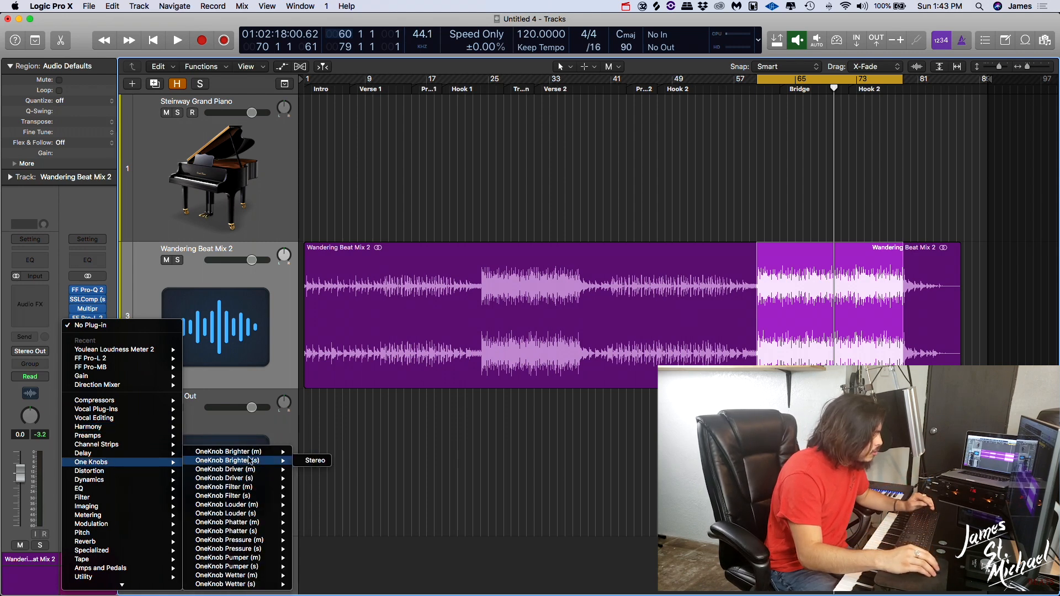
mouse_move(279, 461)
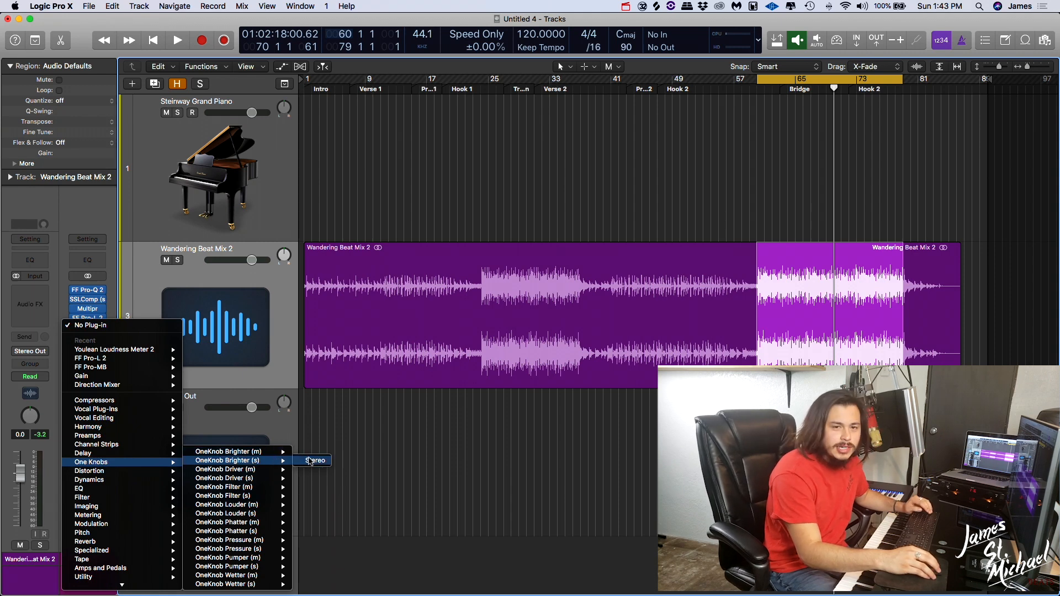
click(312, 460)
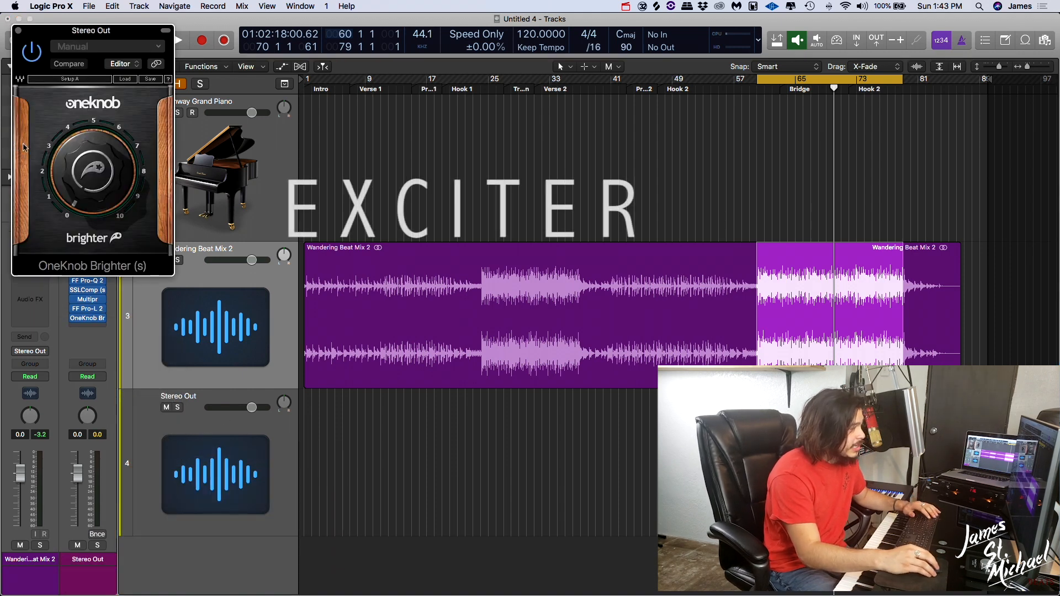
Turn the OneKnob Brighter up to about 1 while the cycled section plays, and close its window
mouse_move(102, 169)
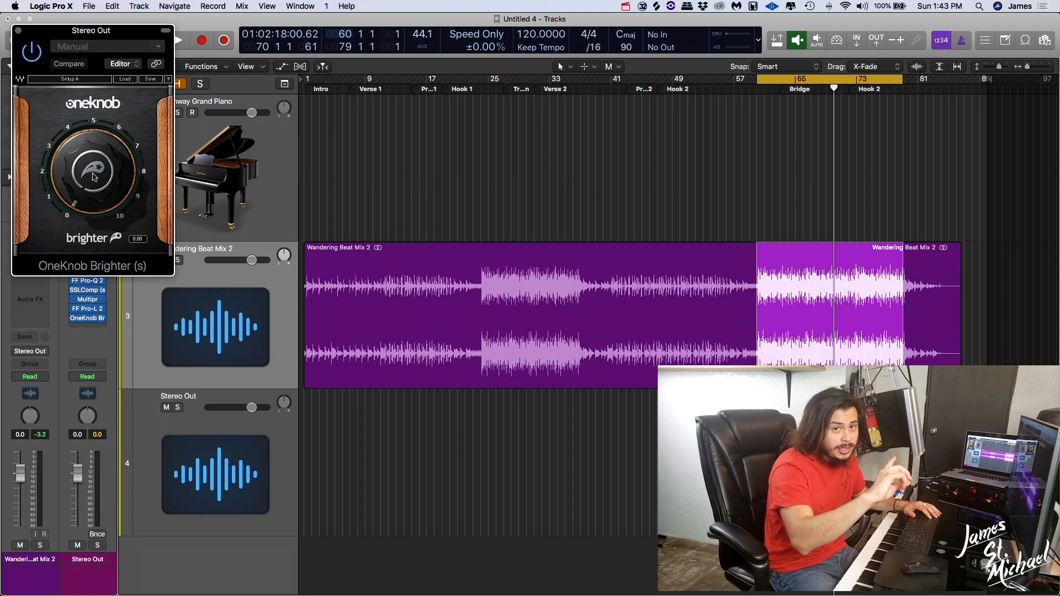
key(space)
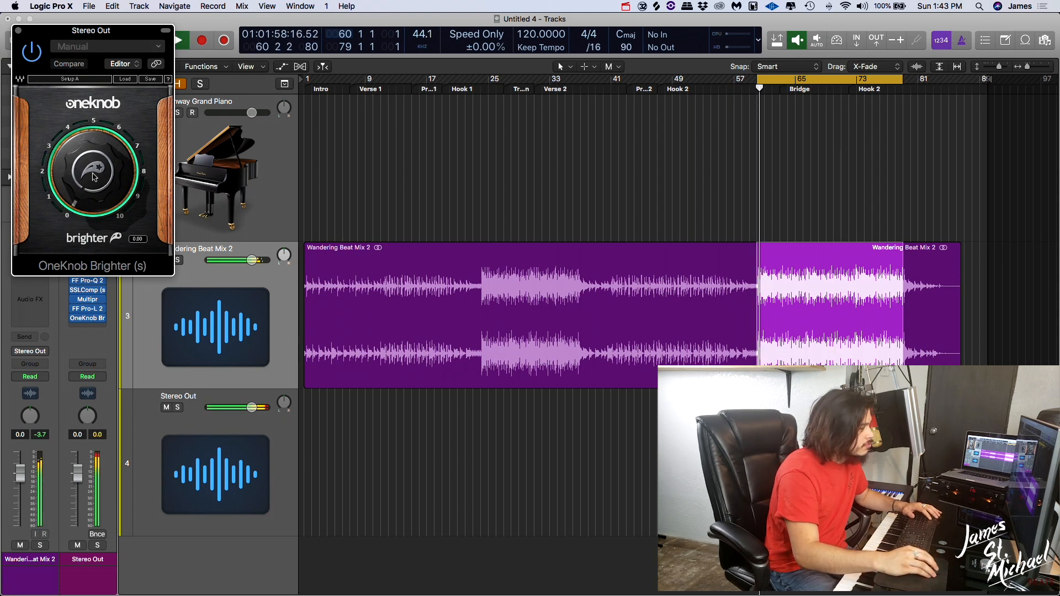
mouse_move(94, 178)
mouse_down()
mouse_move(94, 153)
mouse_move(95, 169)
mouse_up()
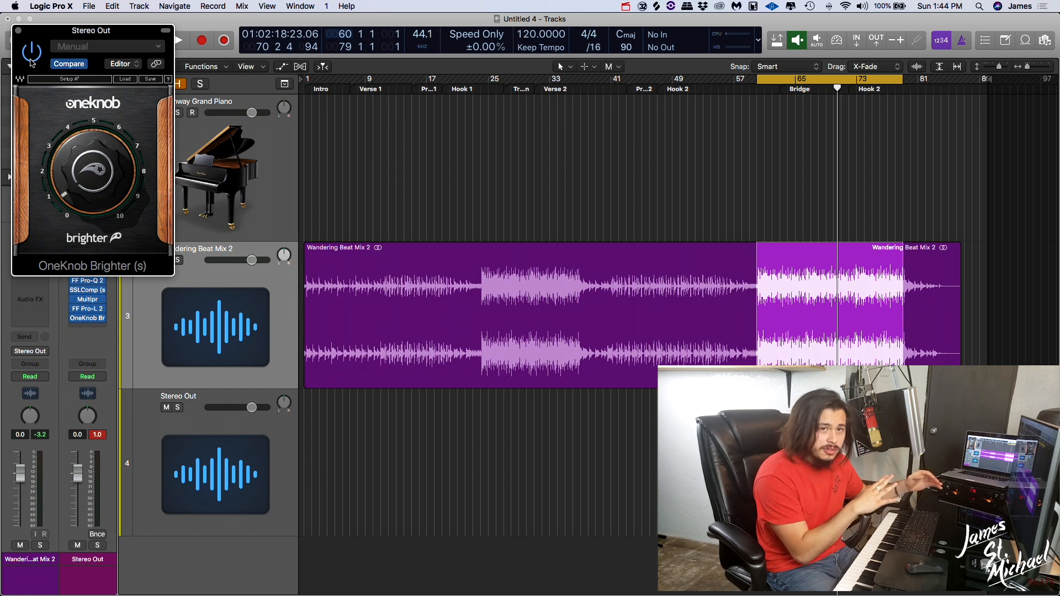
click(18, 30)
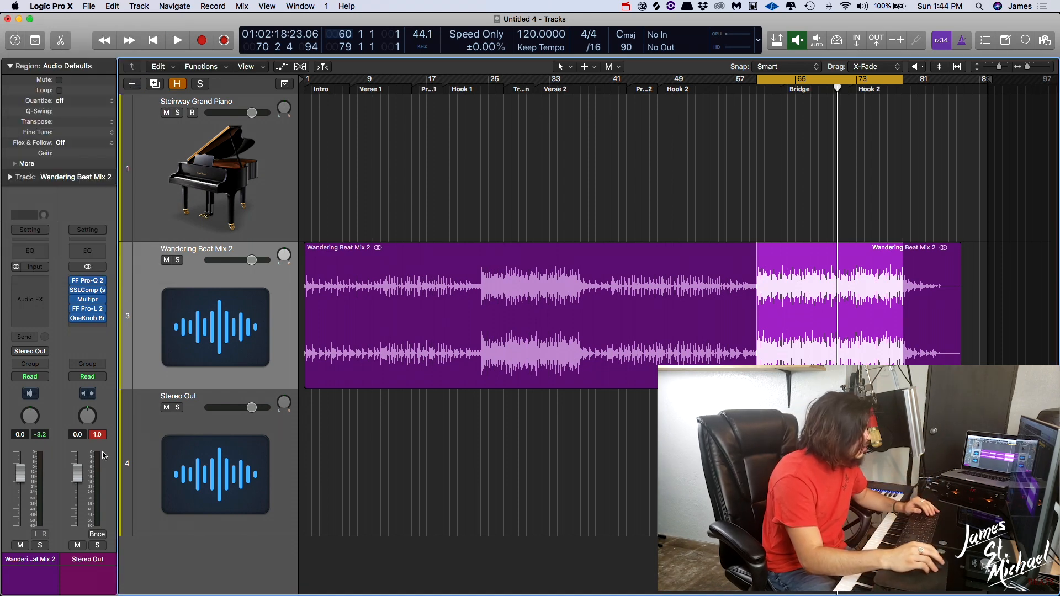
Insert the SoundToys Decapitator saturation plug-in in stereo after OneKnob Brighter on the Stereo Out
click(93, 327)
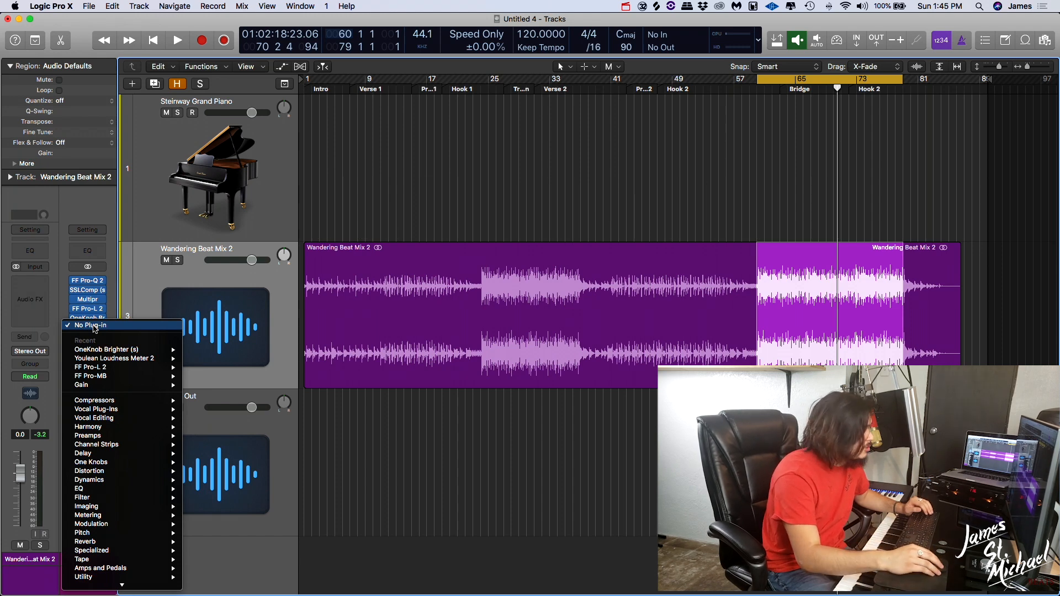
mouse_move(137, 517)
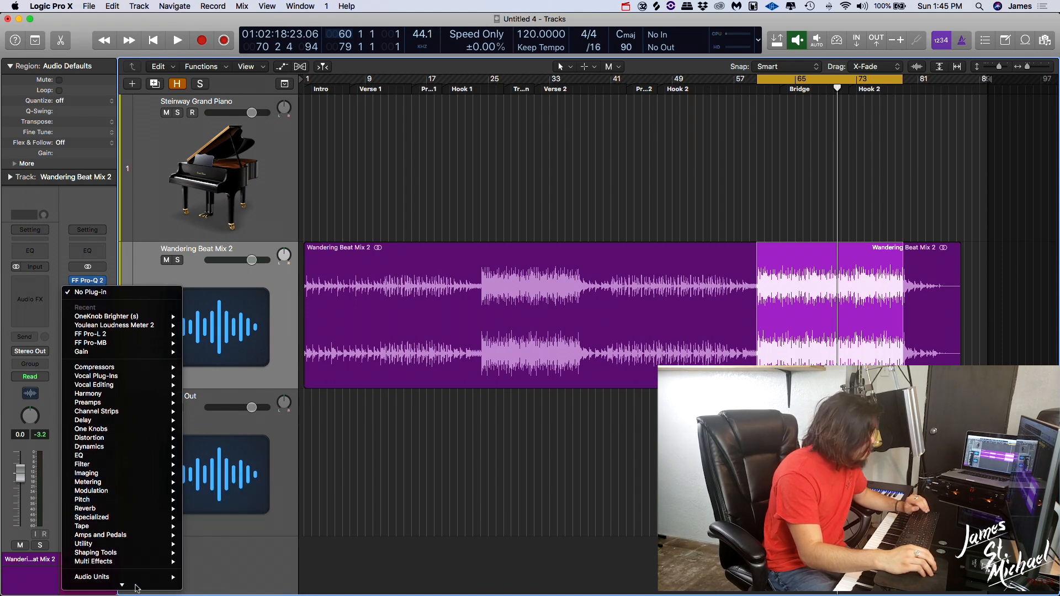
mouse_move(143, 575)
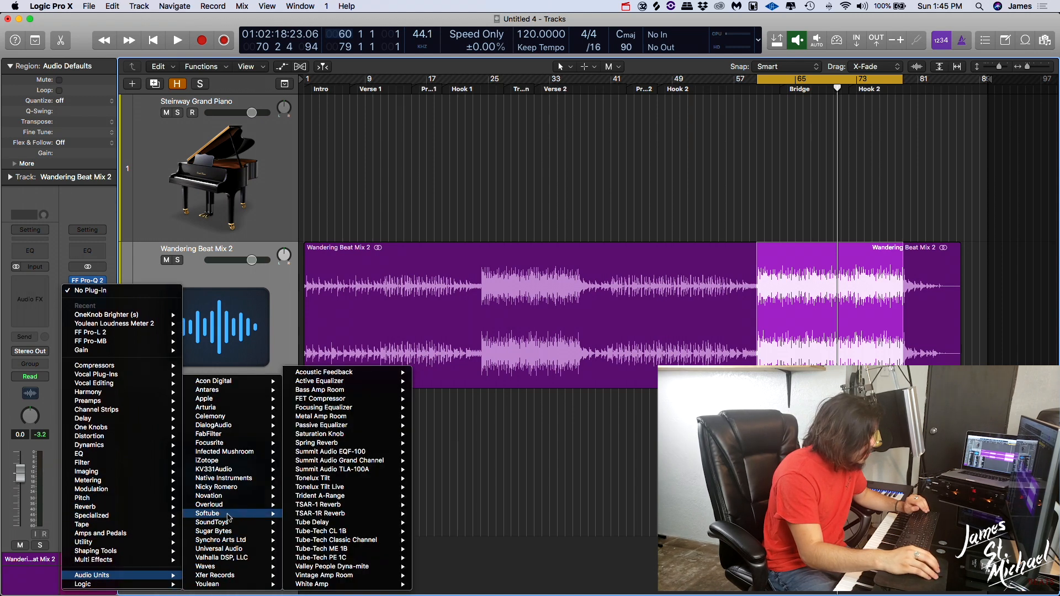
mouse_move(232, 495)
mouse_move(232, 522)
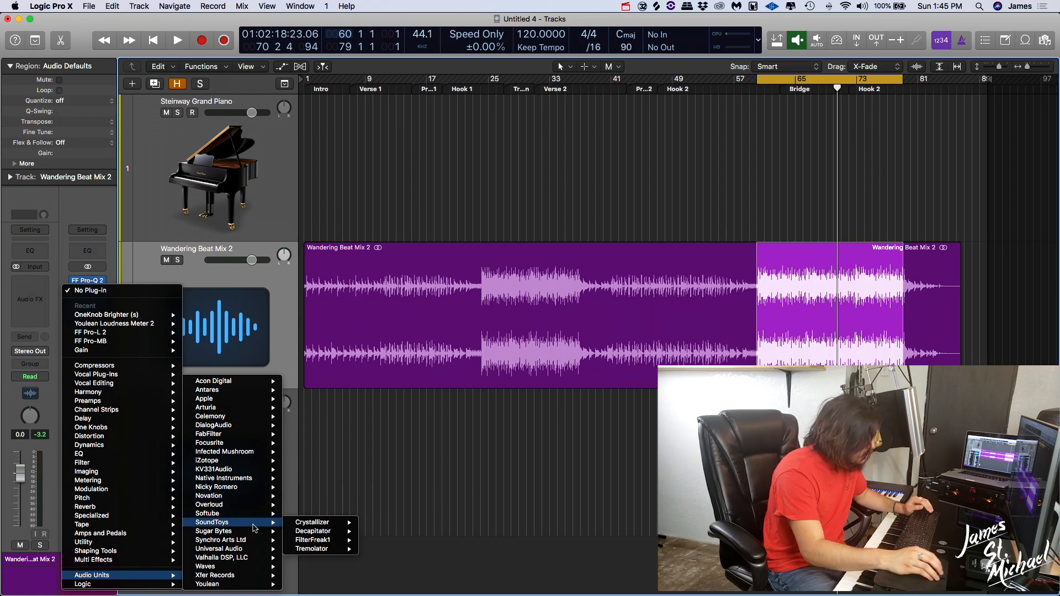
mouse_move(317, 531)
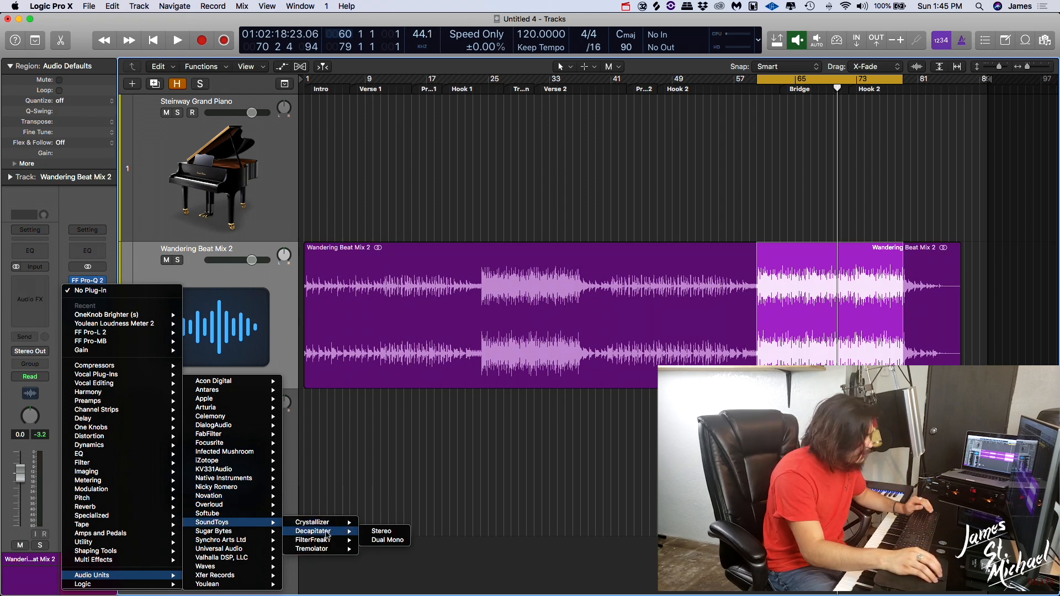
click(380, 532)
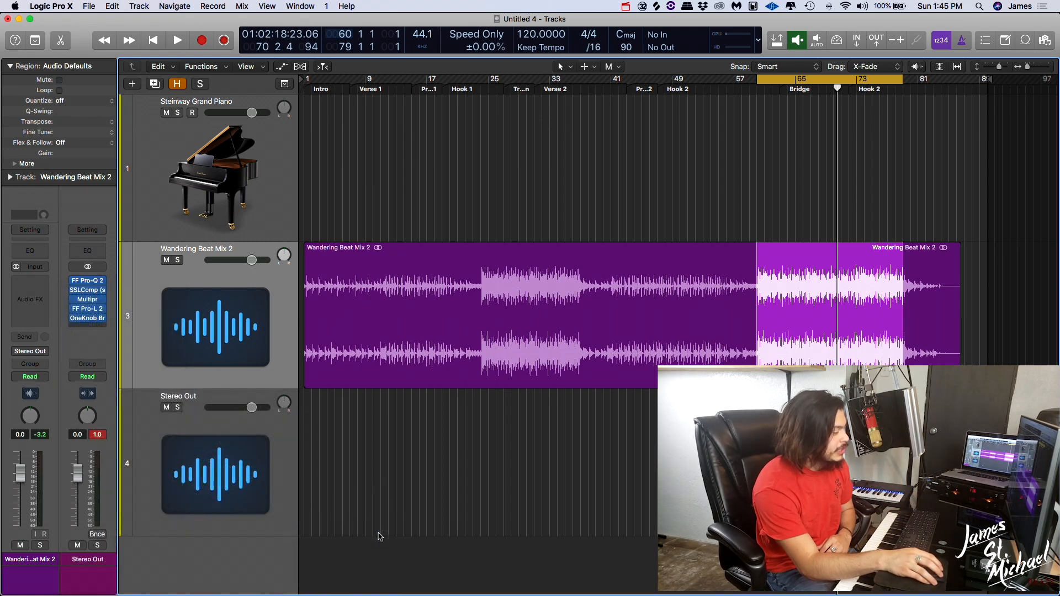
Move the Decapitator window over the tracks and switch its saturation style to E while the cycled section plays
drag(295, 50, 561, 186)
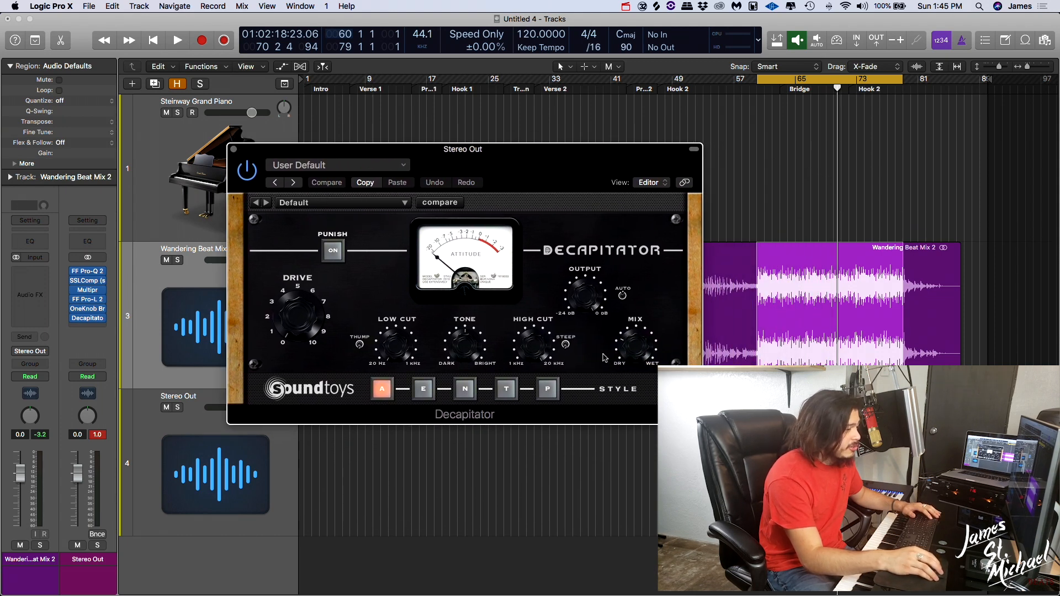
key(space)
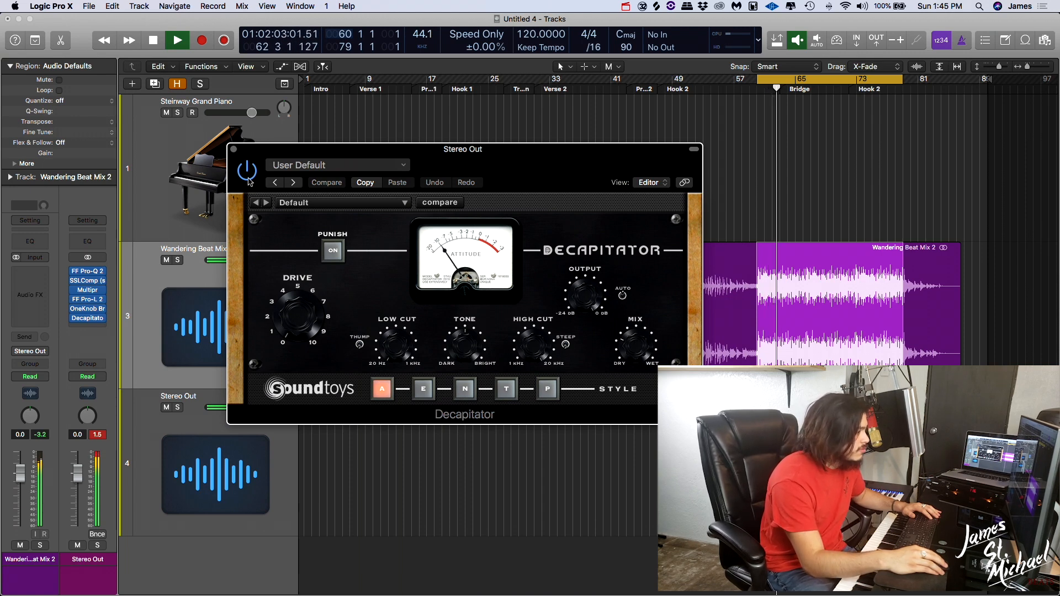
click(424, 390)
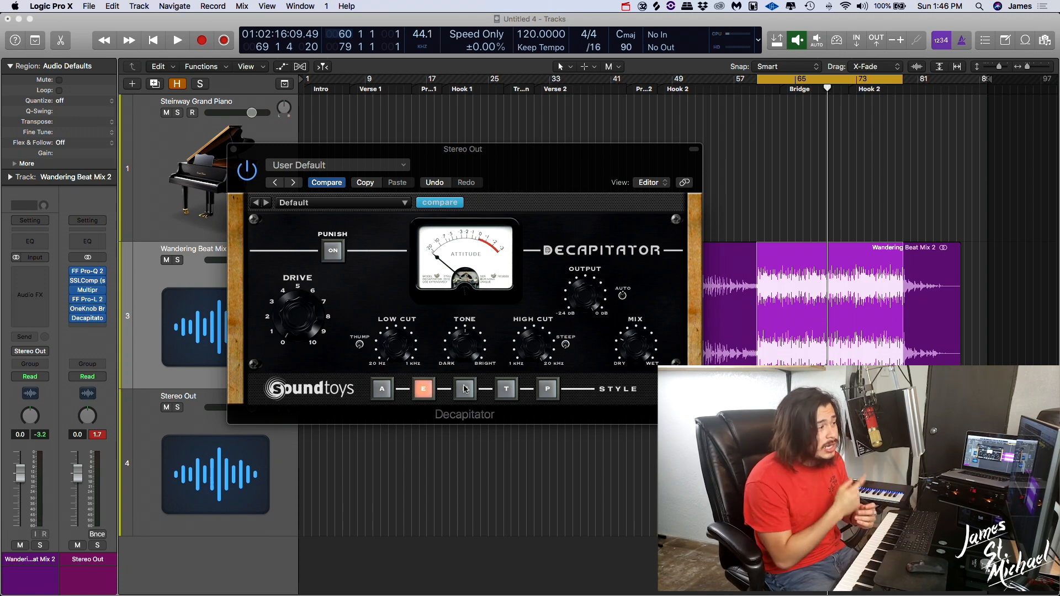
Compare the cycled section with Decapitator bypassed and active during playback, and close its window
key(space)
click(246, 171)
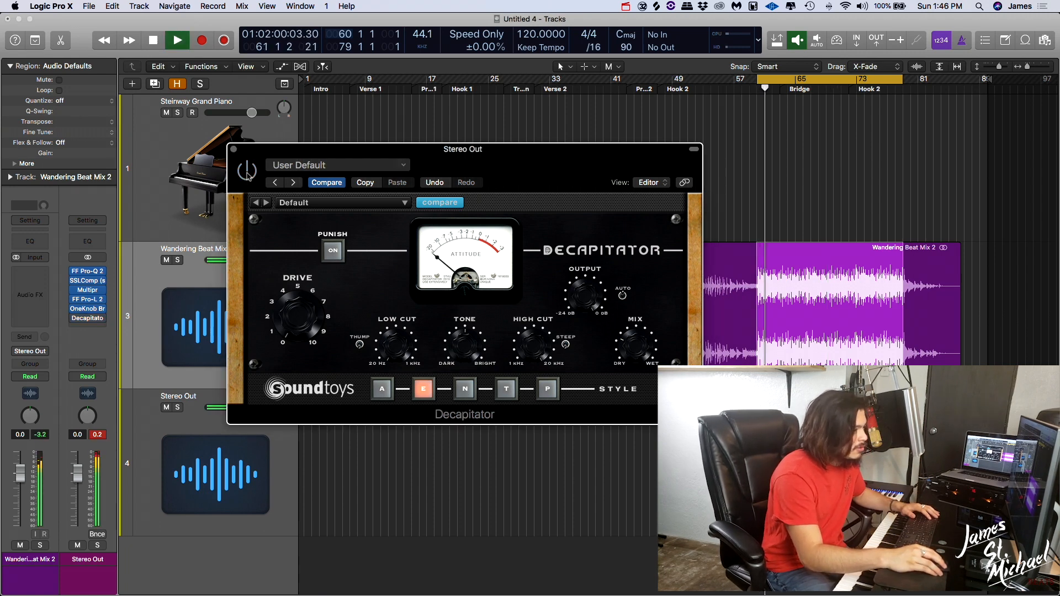
click(247, 172)
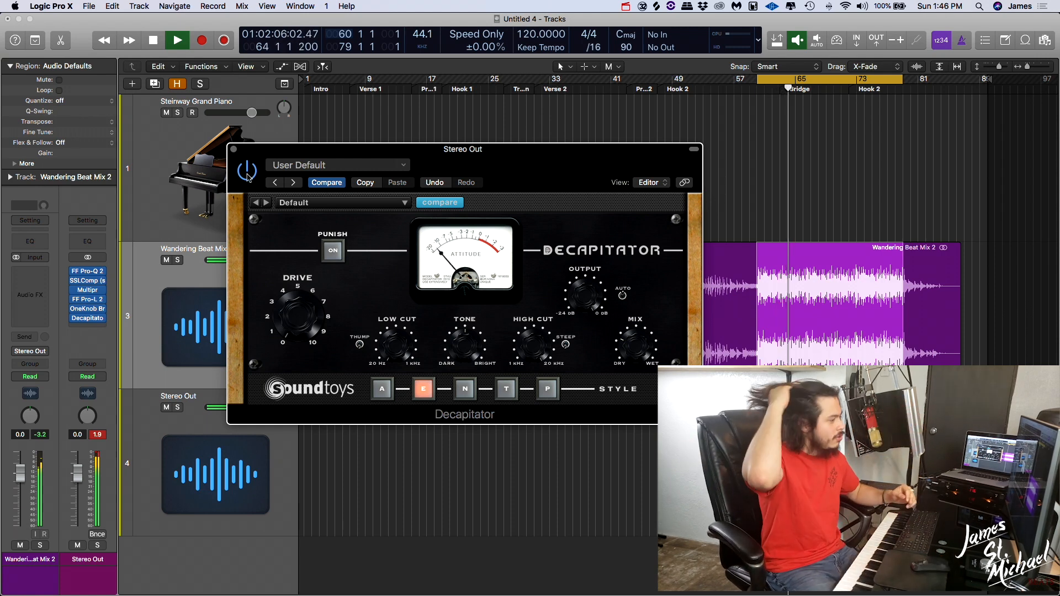
key(space)
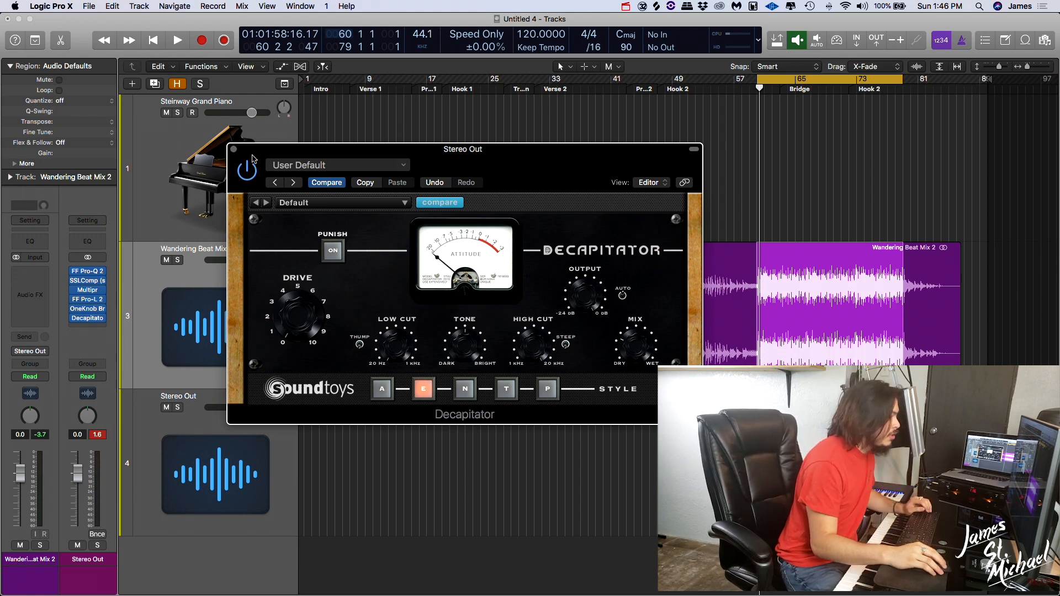
drag(251, 159, 258, 157)
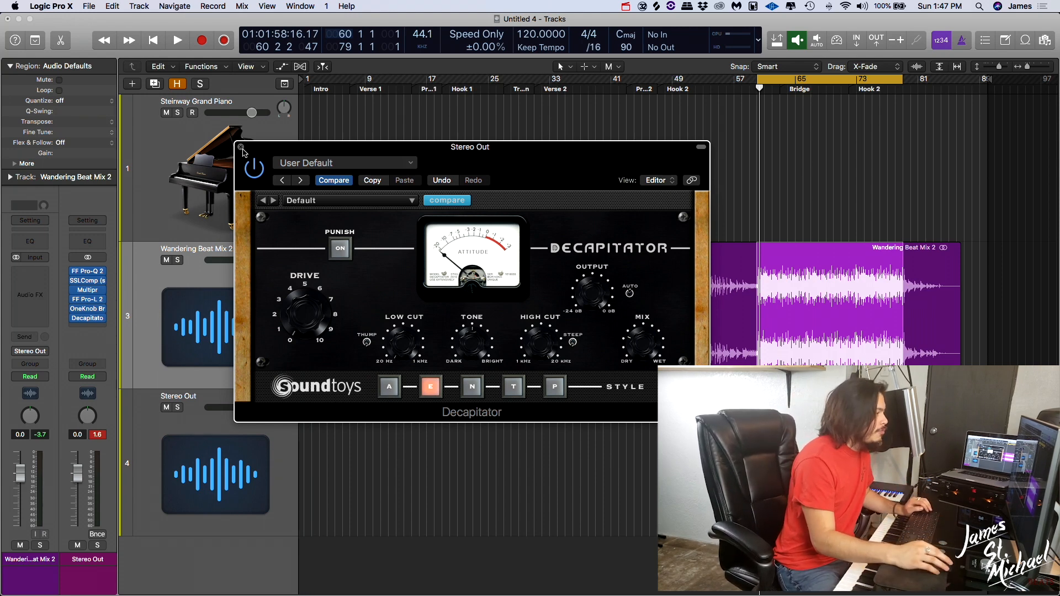
click(241, 148)
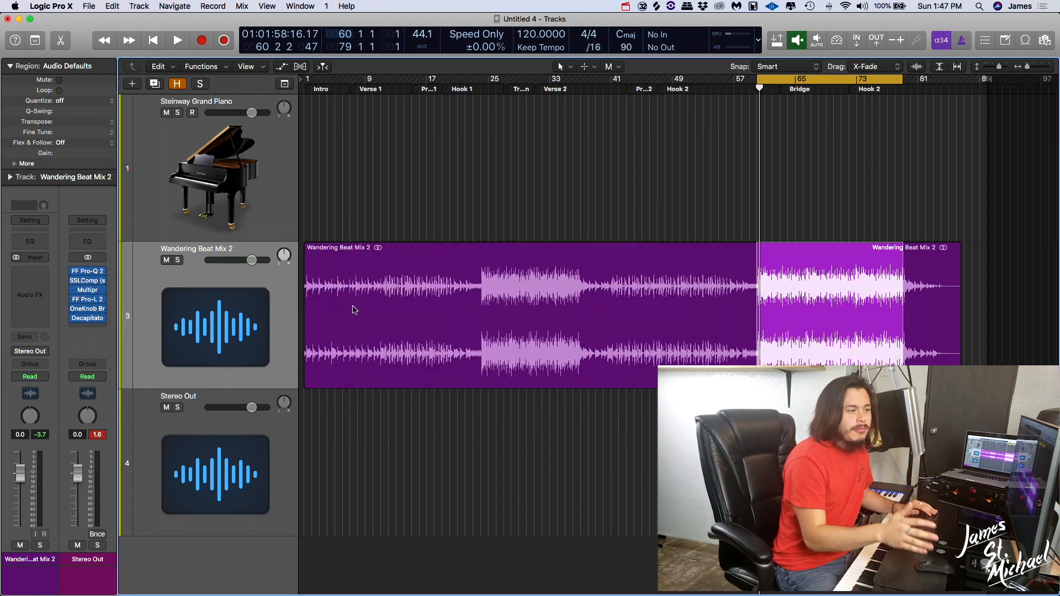
Insert the Direction Mixer imaging plug-in in stereo after Decapitator on the Stereo Out
click(87, 327)
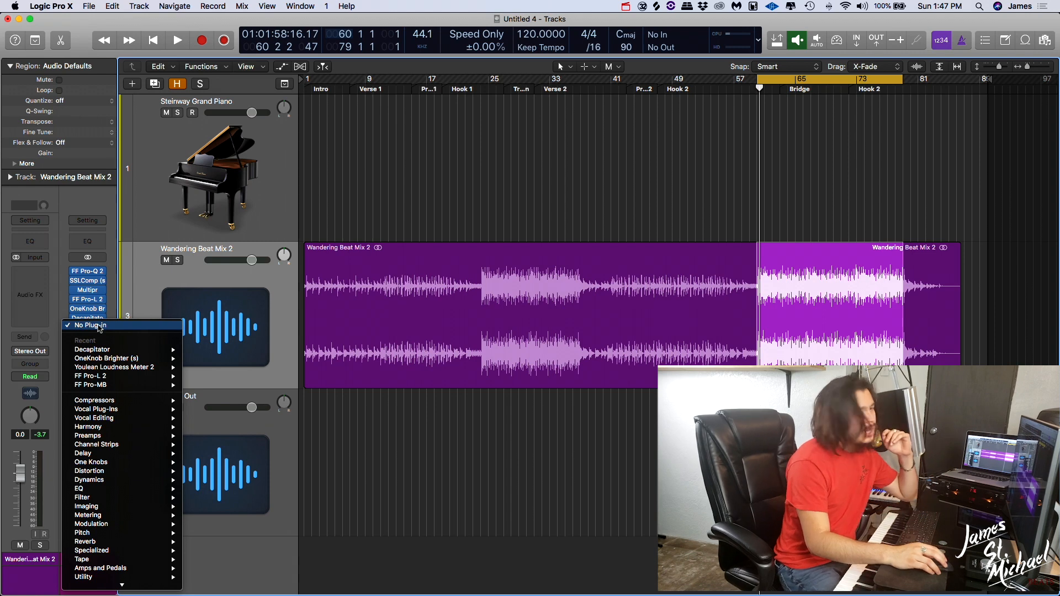
mouse_move(146, 491)
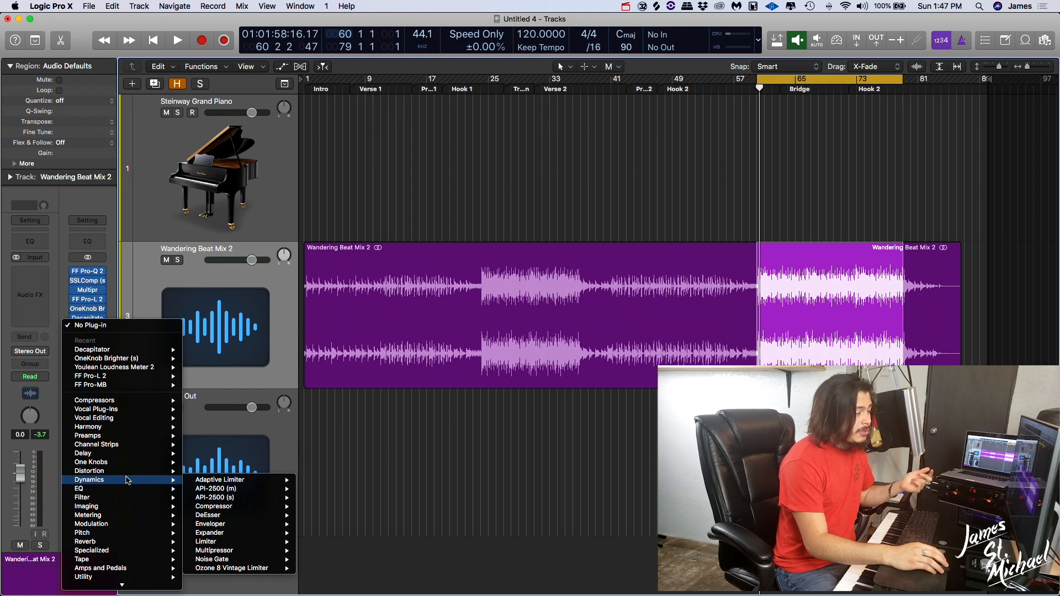
mouse_move(127, 472)
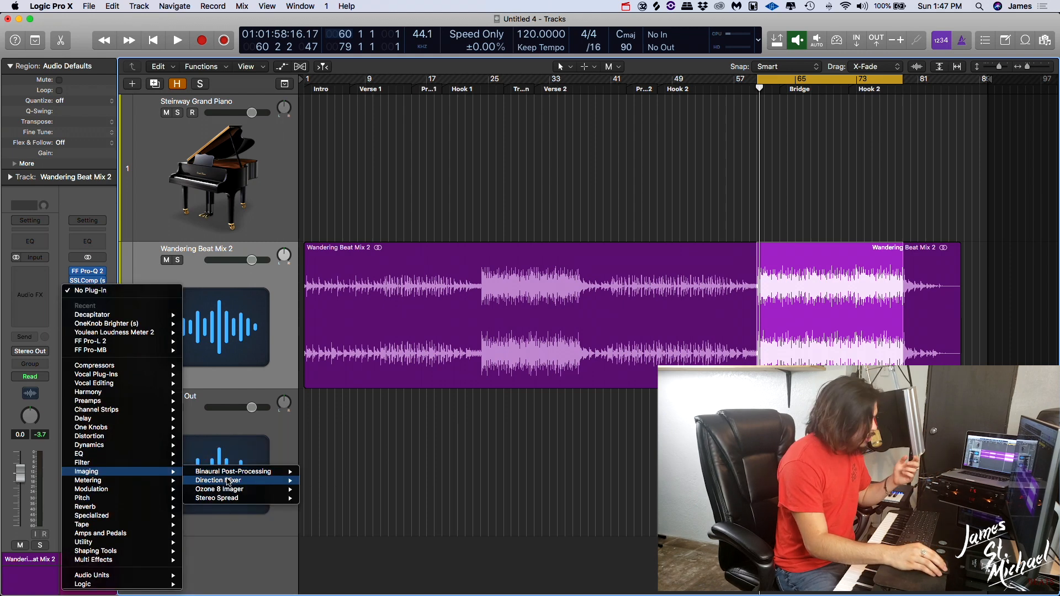
mouse_move(230, 481)
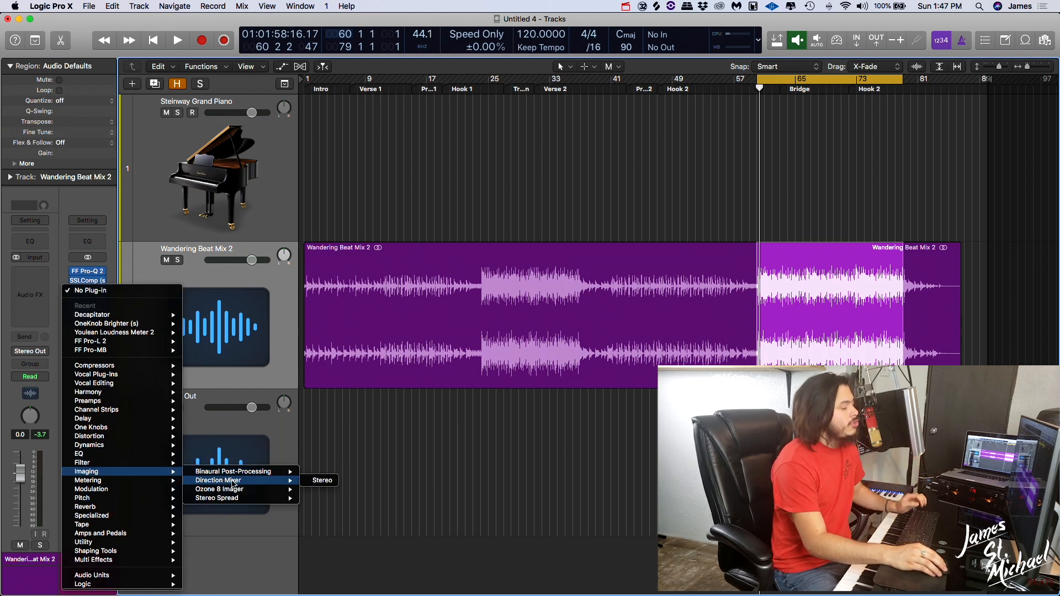
click(315, 480)
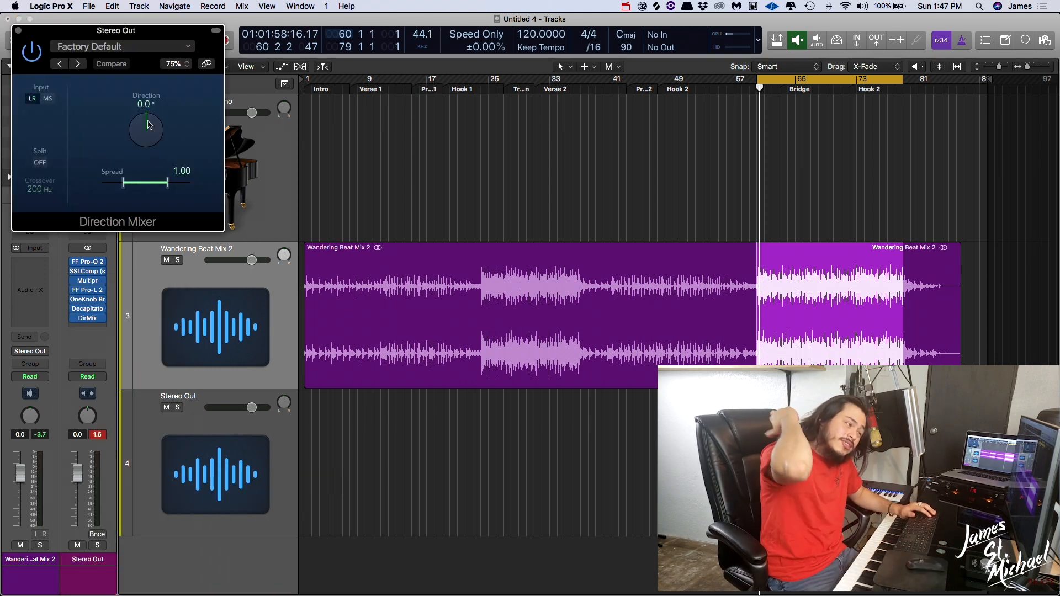
Set the Direction Mixer to a direction of -5.0° and a spread of 1.02 during playback, and close its window
key(space)
drag(149, 126, 149, 136)
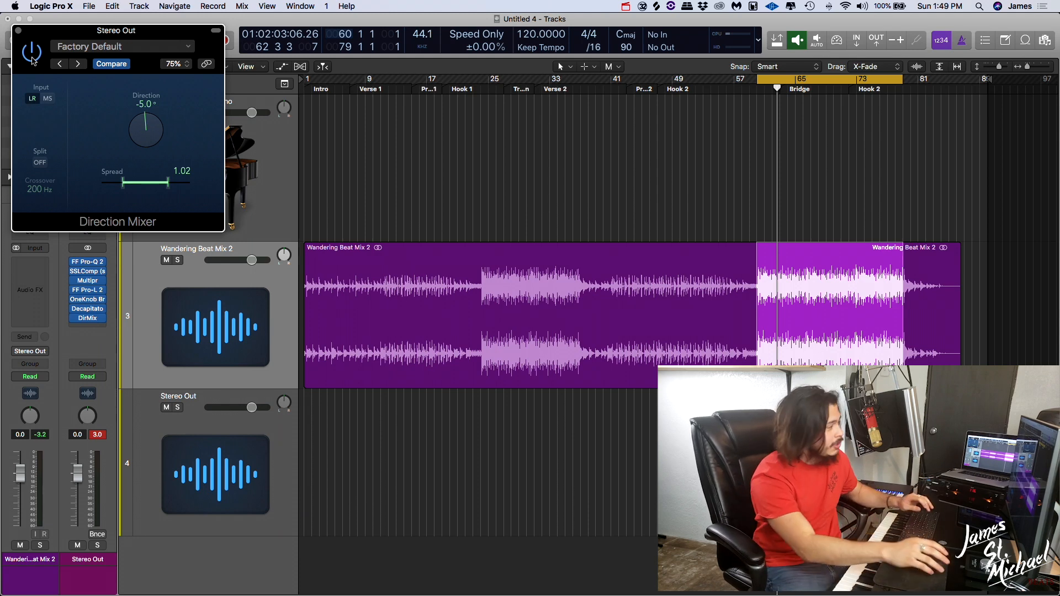
click(19, 31)
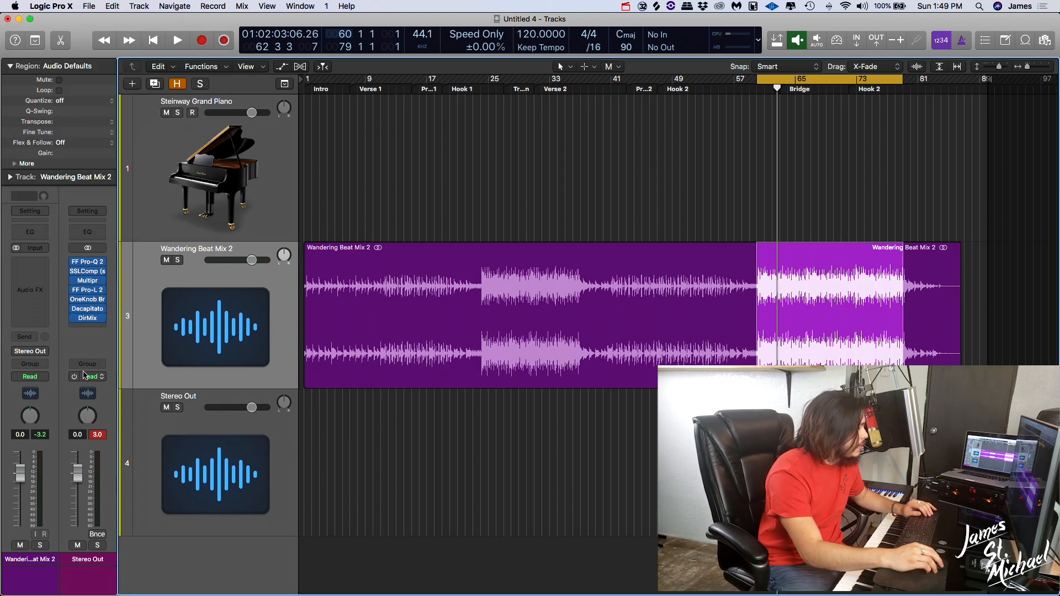
Insert a second FabFilter Pro-L 2 limiter after the Direction Mixer on the Stereo Out
click(91, 327)
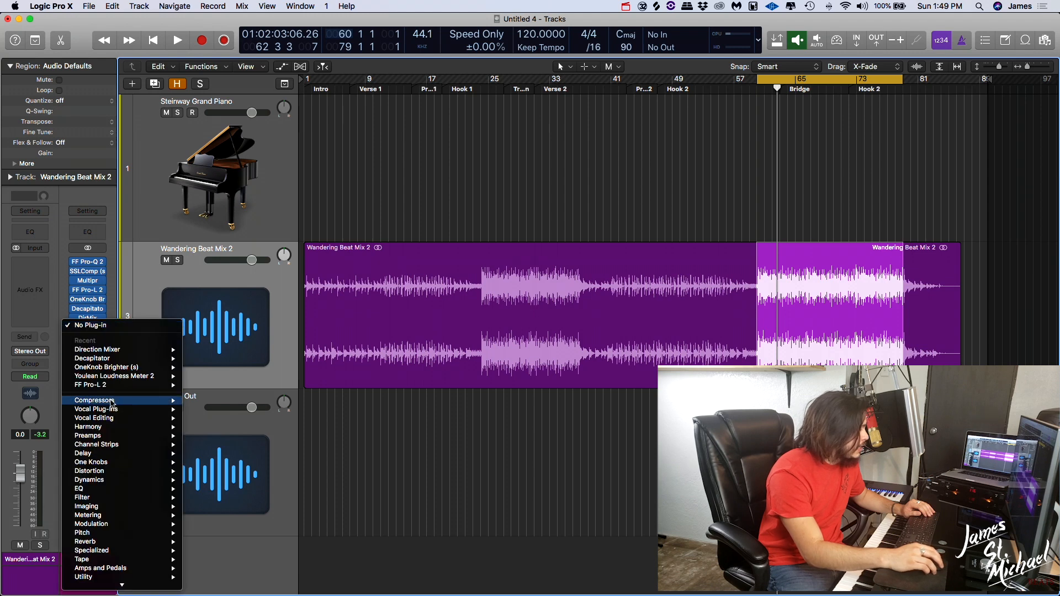
scroll(123, 366, down, 3)
mouse_move(124, 366)
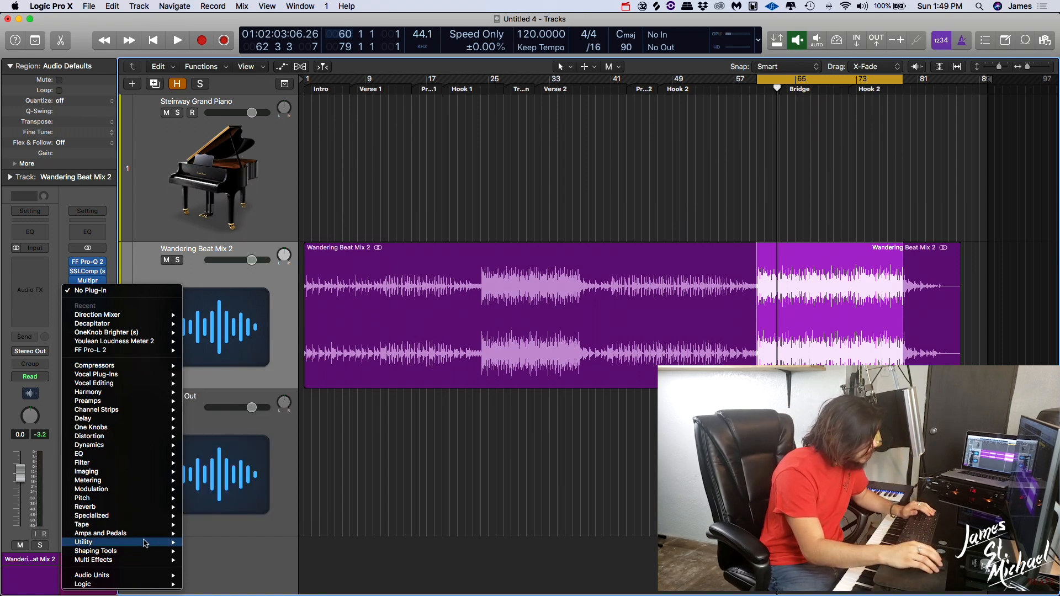
mouse_move(139, 575)
mouse_move(231, 576)
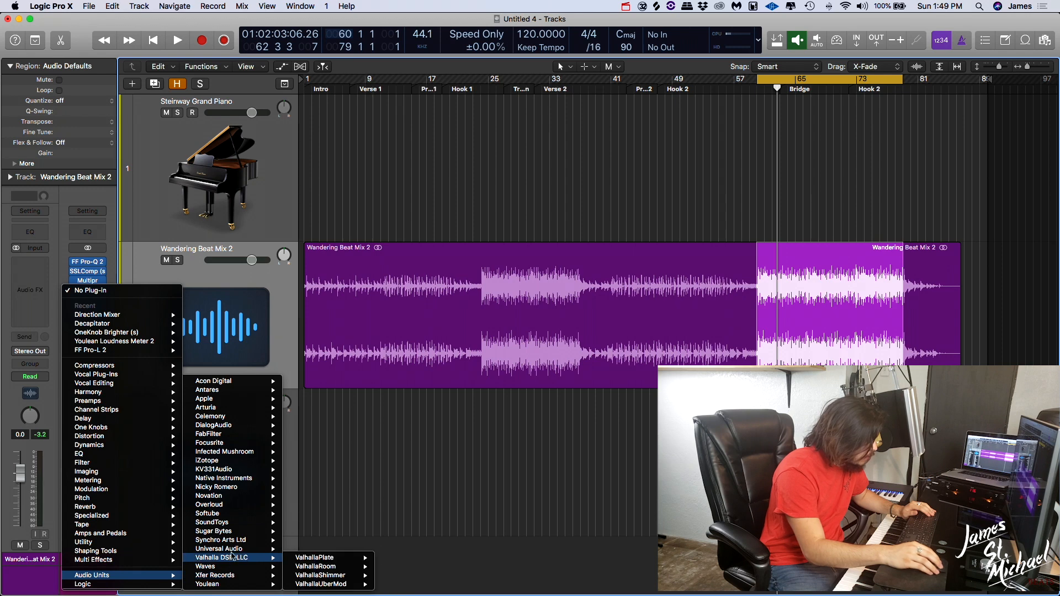
mouse_move(225, 470)
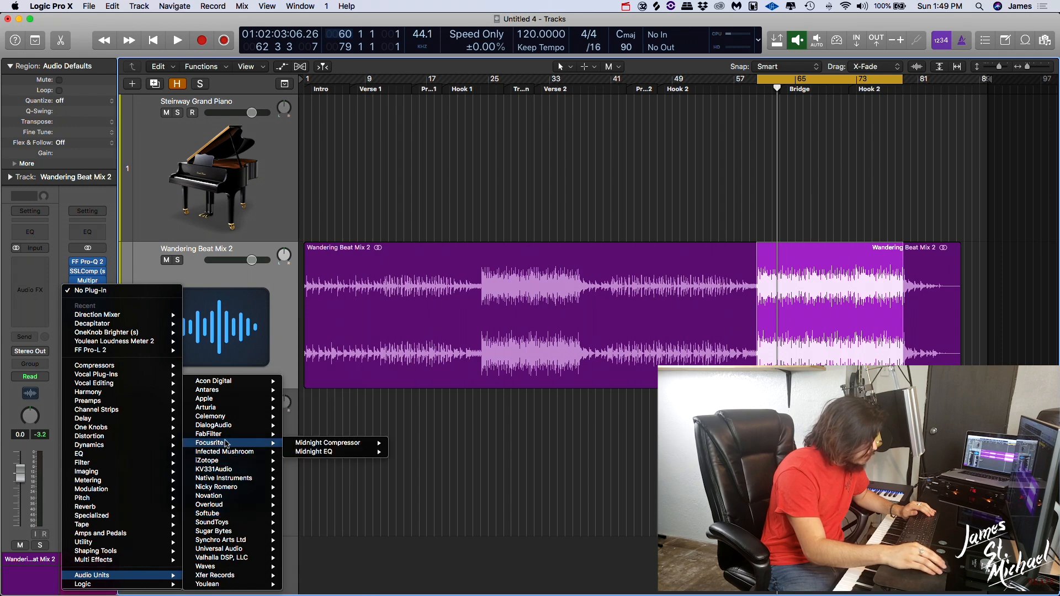
mouse_move(245, 434)
mouse_move(356, 480)
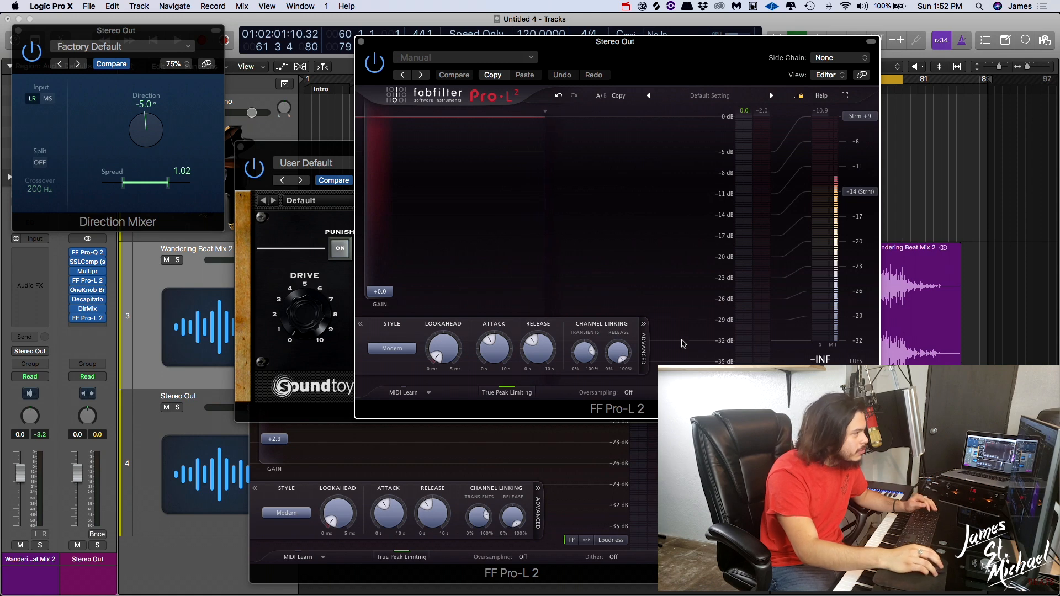
Close the windows of both FF Pro-L 2 limiters, Decapitator and Direction Mixer
click(360, 42)
click(241, 148)
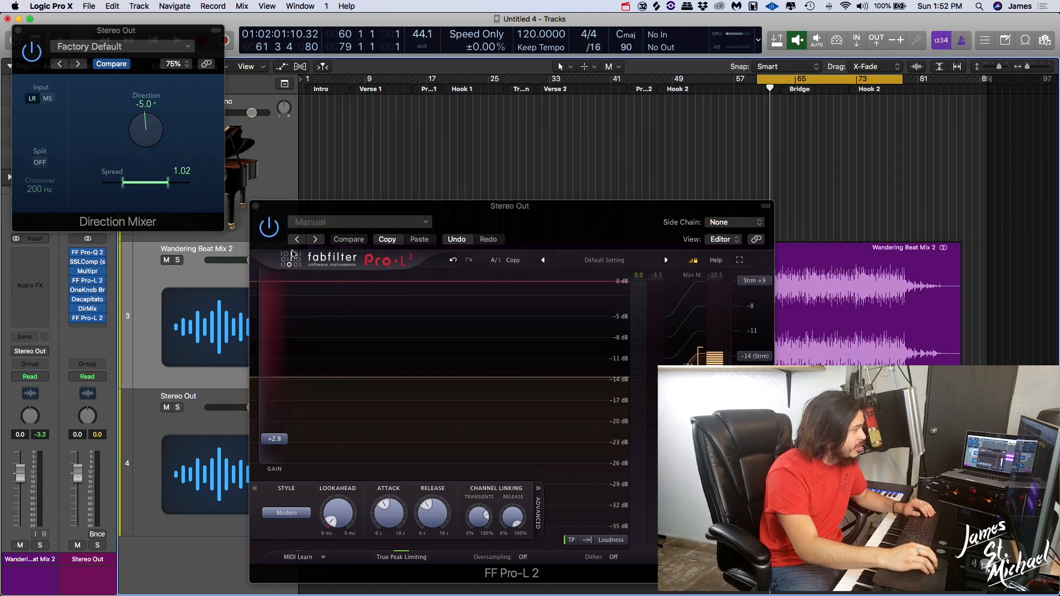
click(257, 208)
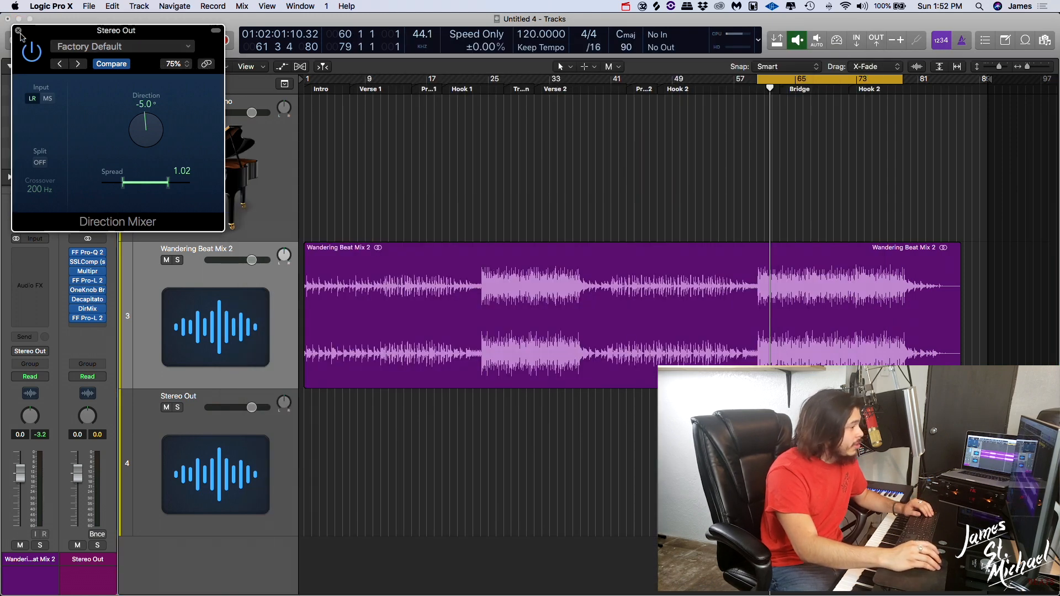
click(19, 31)
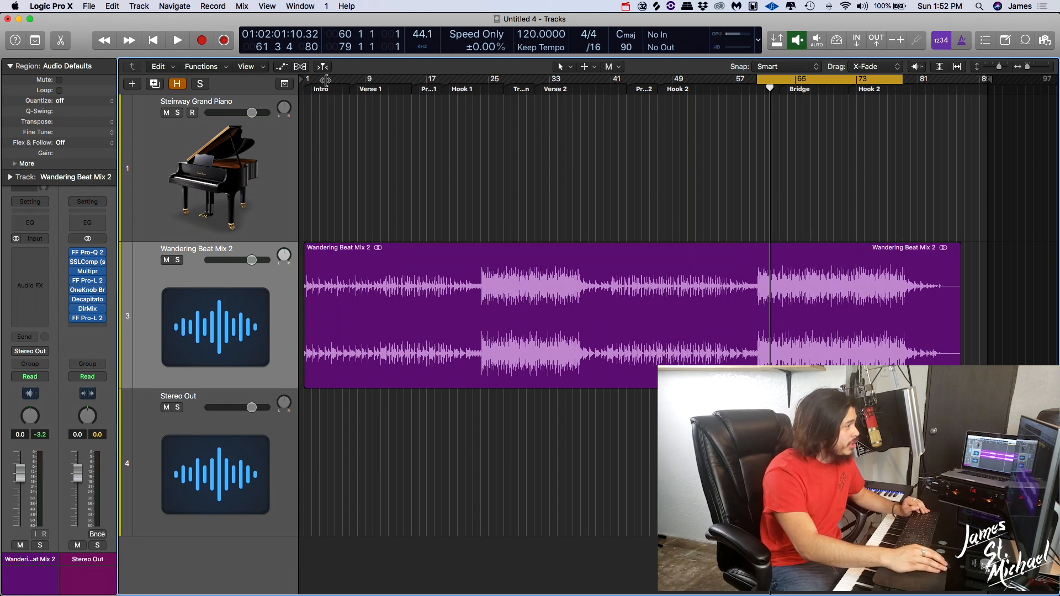
Play the cycled Bridge and Hook 2 section to compare it with all Stereo Out plug-ins bypassed and re-enabled
shift+click(302, 81)
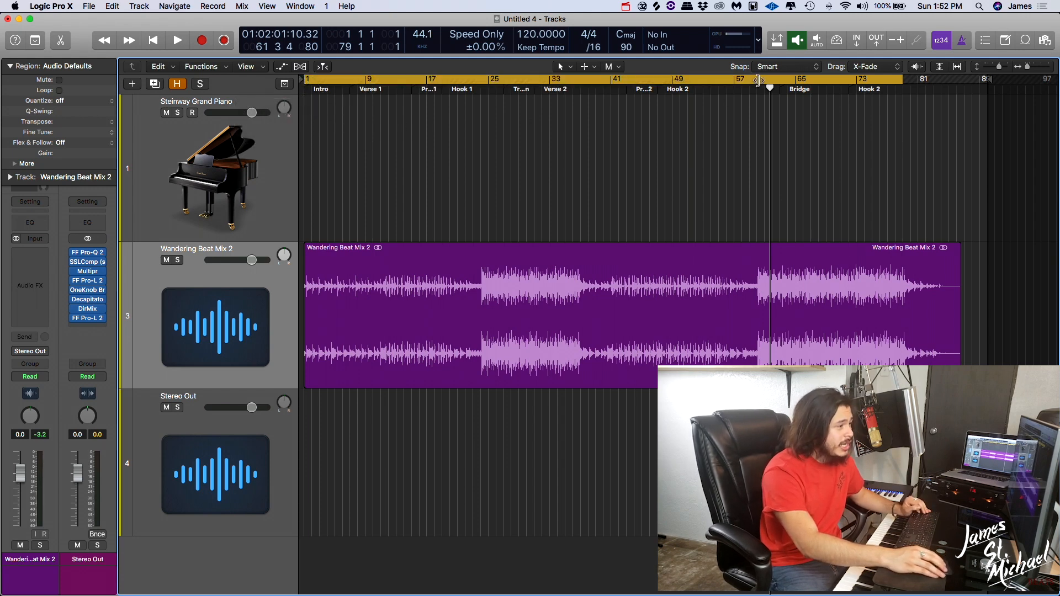
drag(307, 80, 754, 87)
key(space)
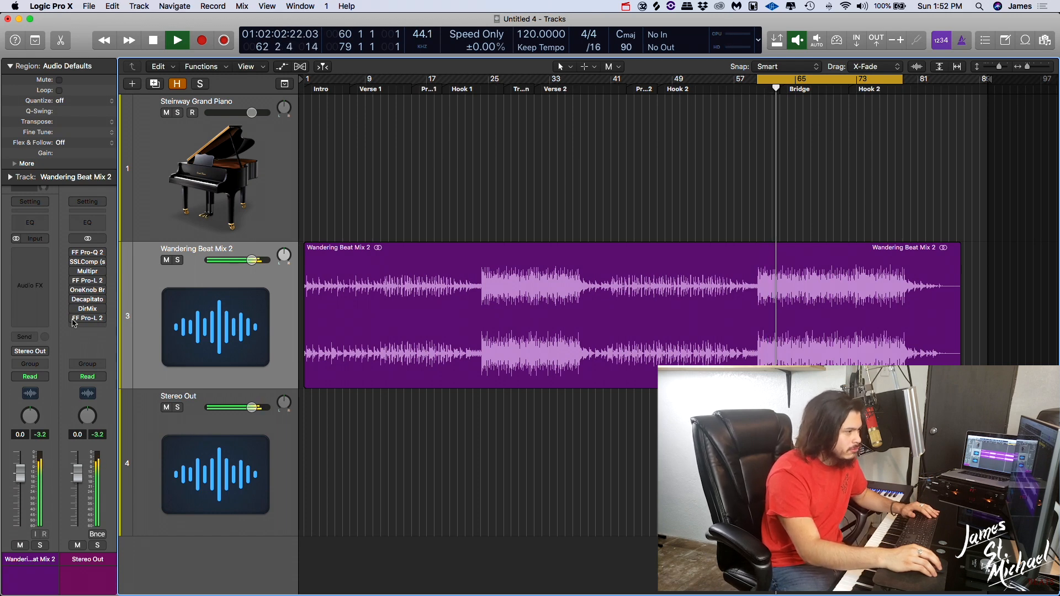
mouse_move(72, 319)
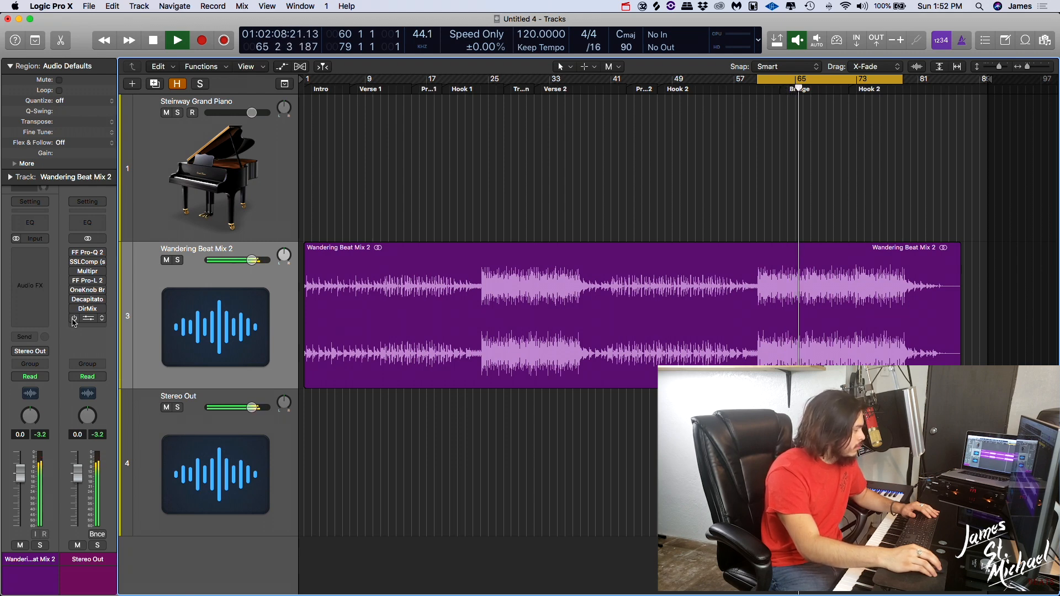
drag(74, 320, 72, 252)
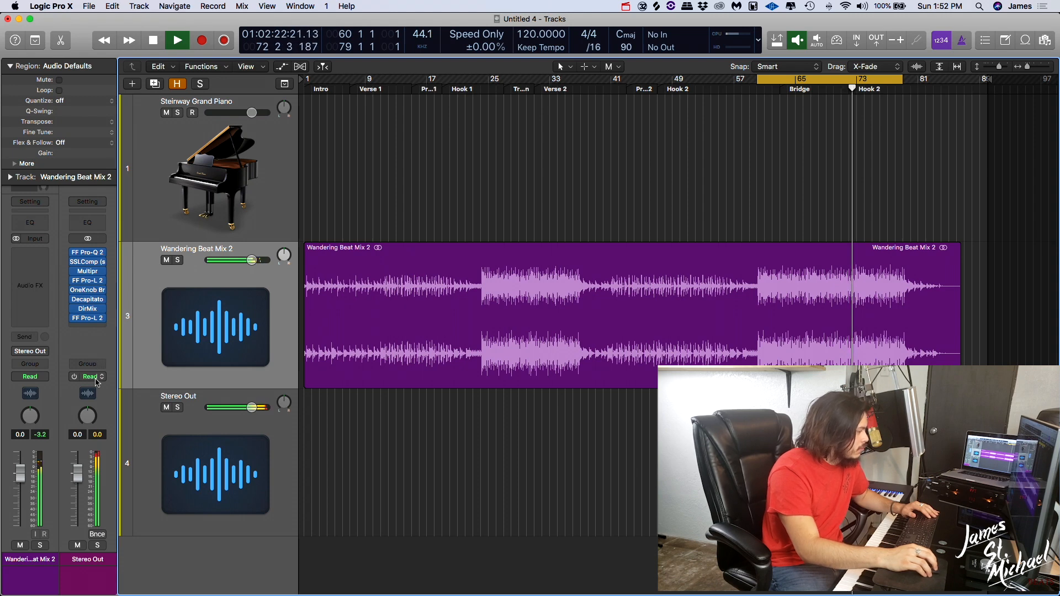
key(space)
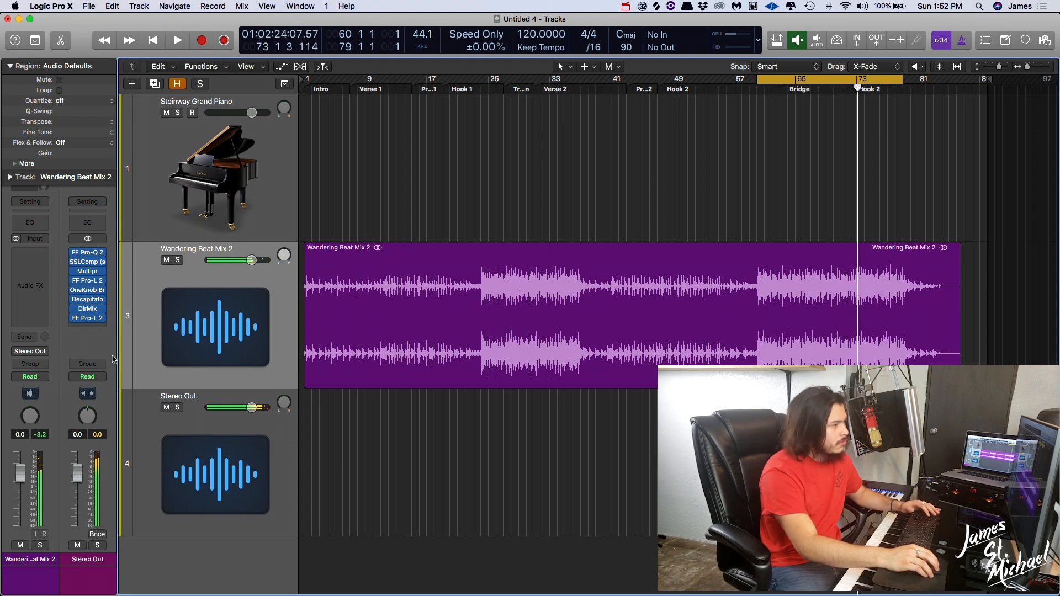